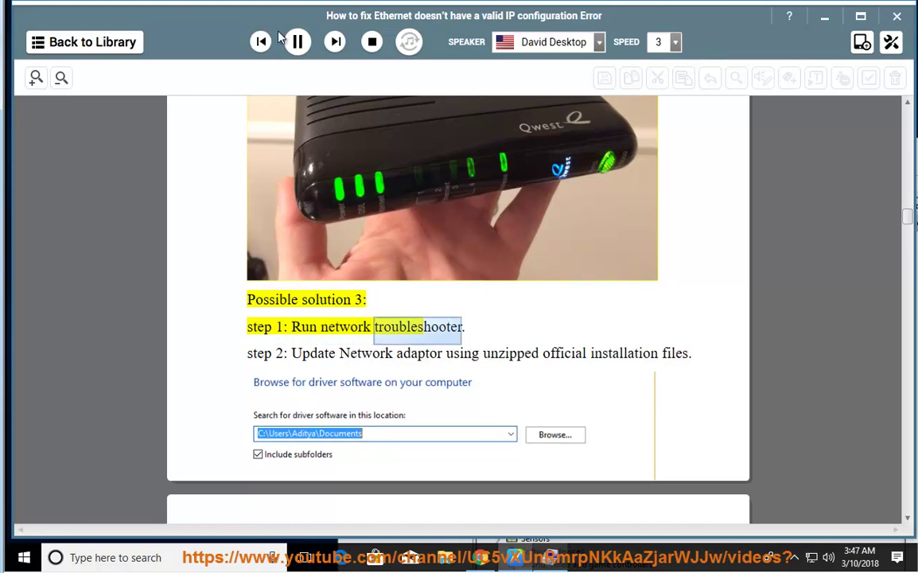
- Highlight the step 1 line of Possible solution 3 while the tutorial is read aloud
left_click_drag(472, 329, 231, 320)
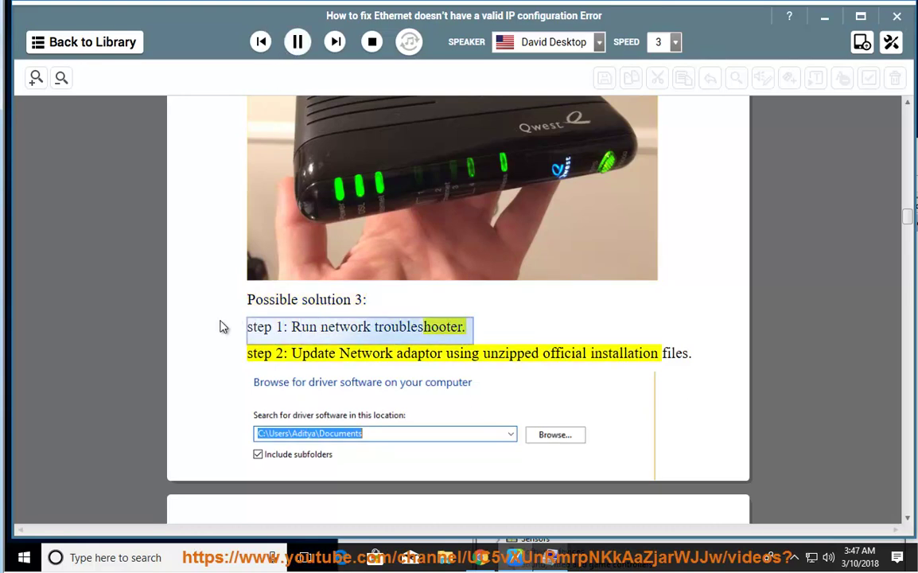
- Show the Internet Connections troubleshooter on the Settings Troubleshoot page, then minimize Settings
left_click(25, 556)
left_click(23, 492)
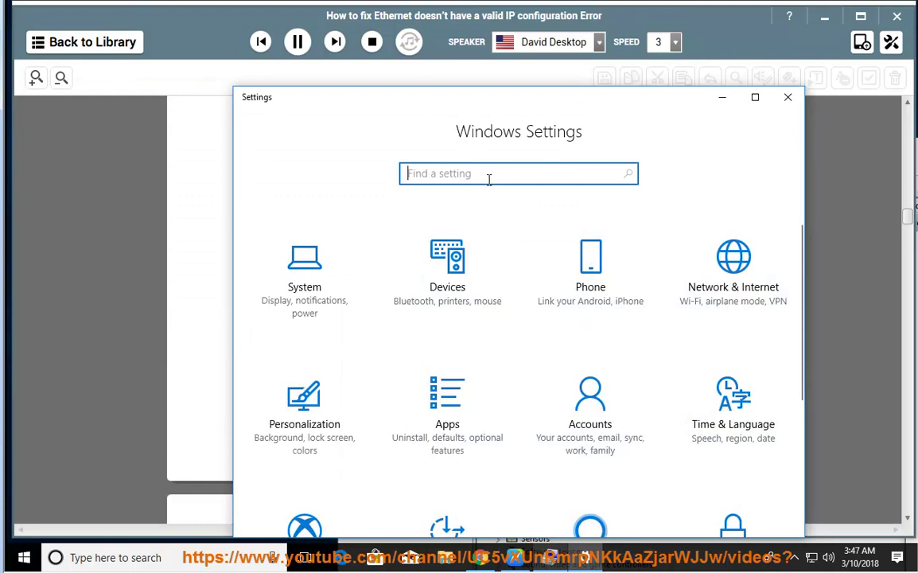
type("TR")
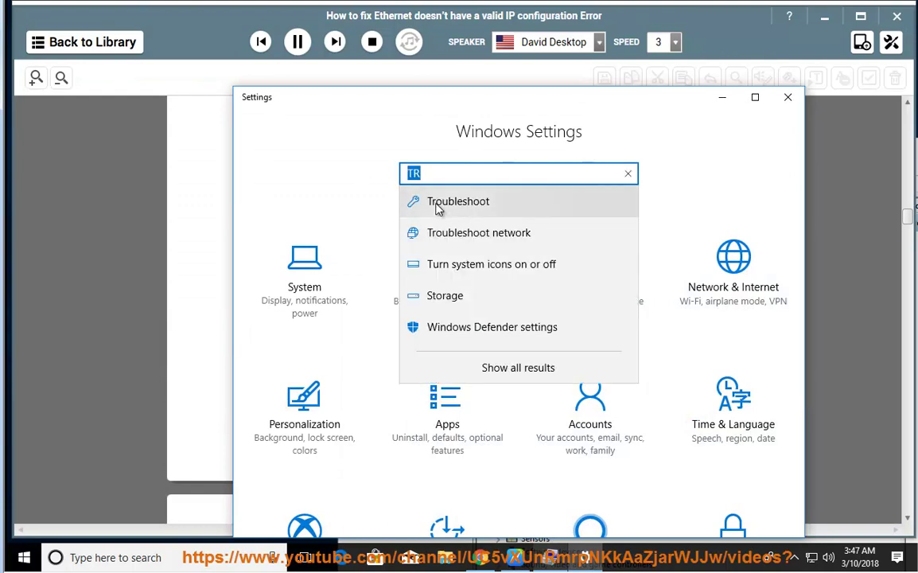
left_click(445, 205)
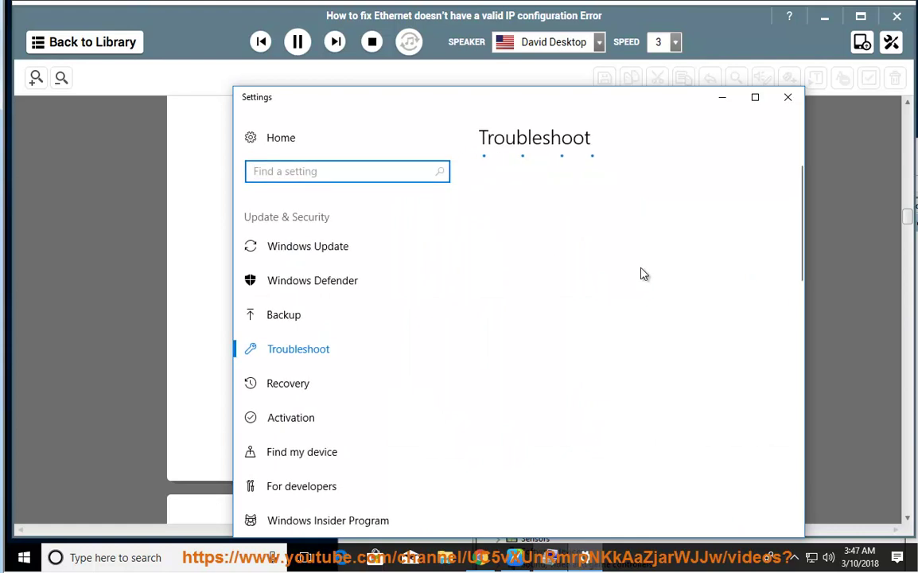
left_click(641, 275)
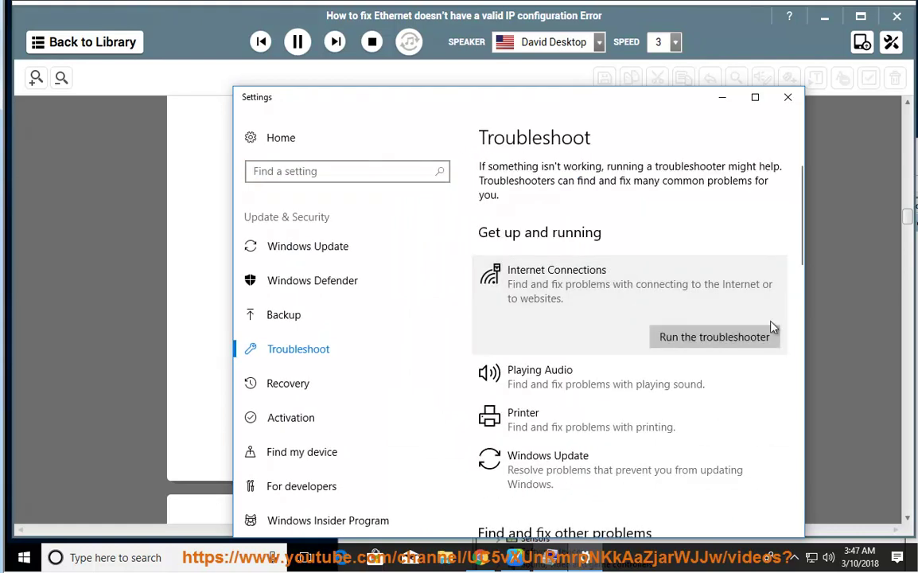
left_click(722, 96)
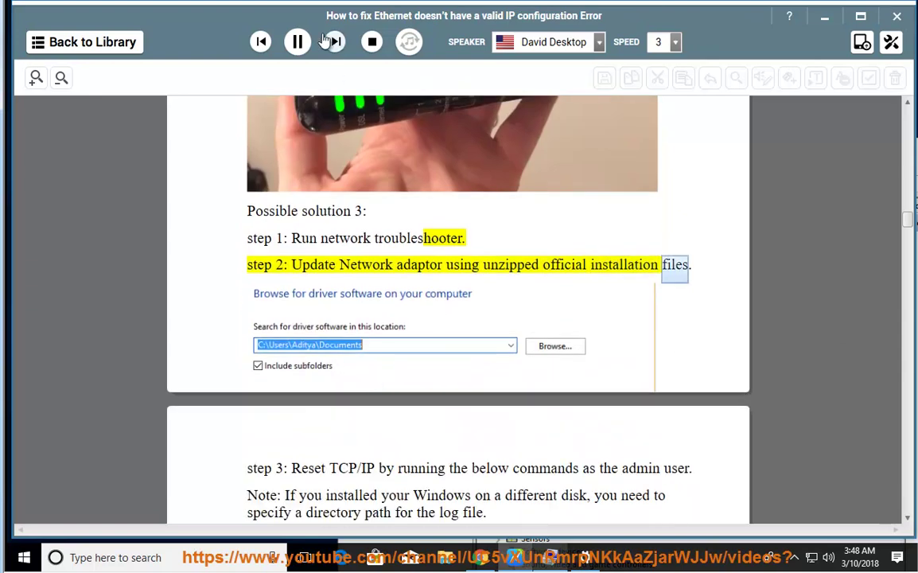
- Pause reading, highlight the step 2 driver-update line, and minimize NaturalReader
left_click(297, 41)
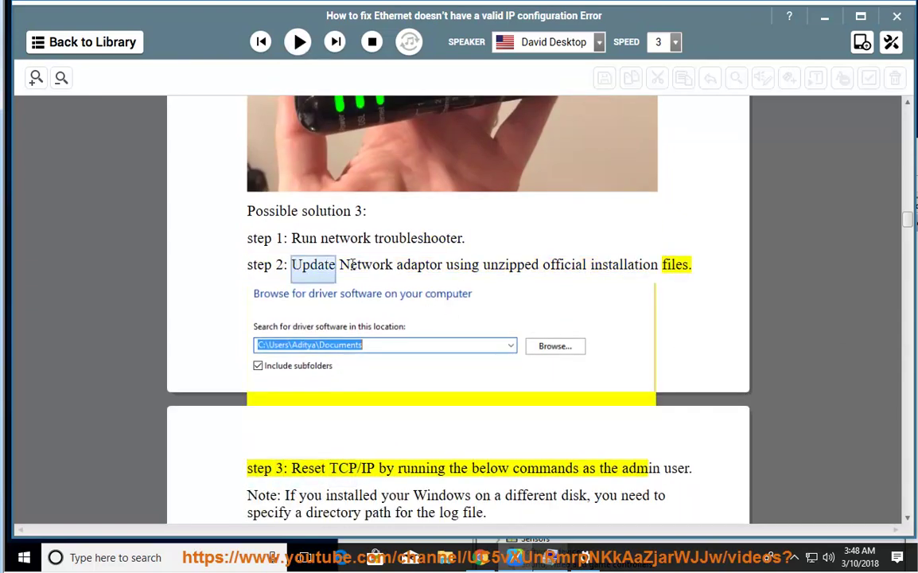
left_click_drag(293, 264, 708, 264)
left_click(824, 17)
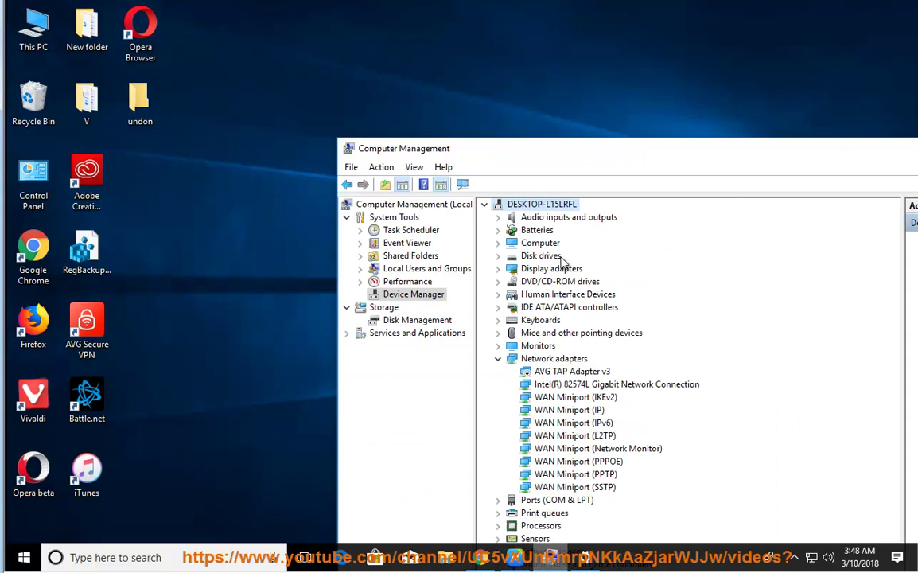
- Walk the Intel(R) 82574L driver update to browsing for Documents, then cancel it
left_click(547, 385)
right_click(611, 384)
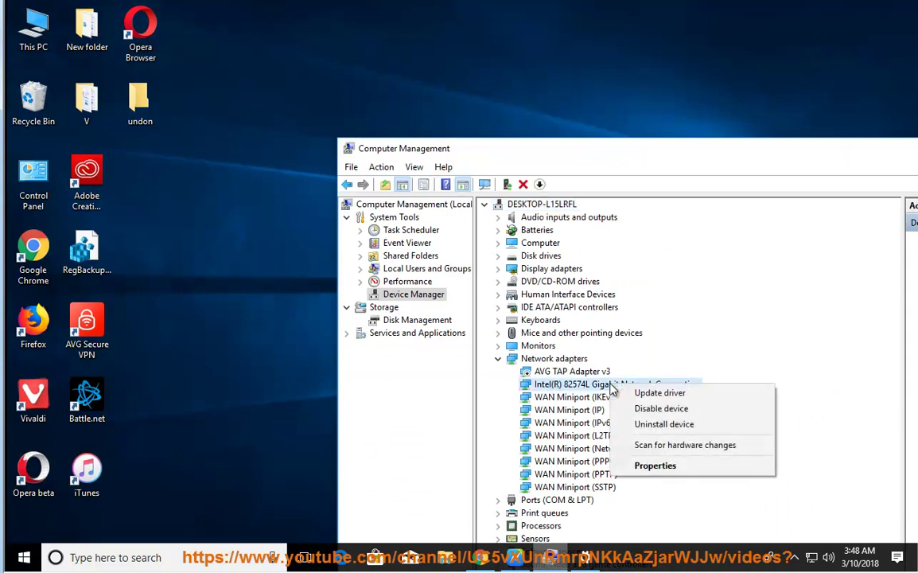
left_click(714, 398)
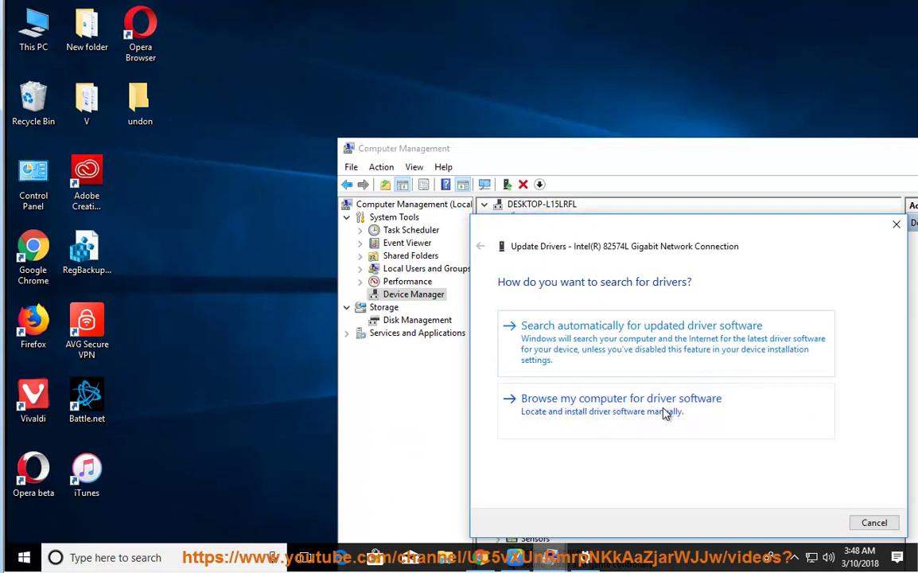
left_click(605, 410)
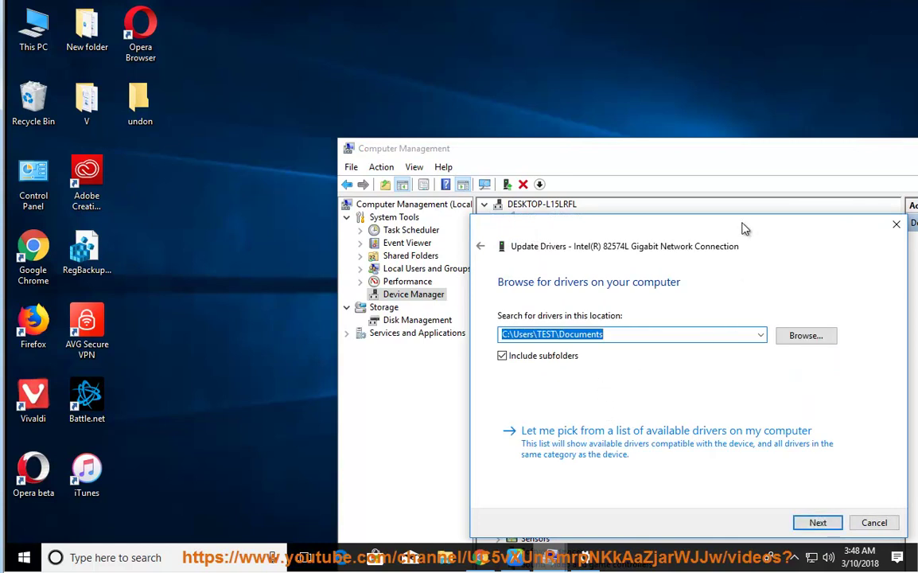
left_click_drag(742, 228, 726, 146)
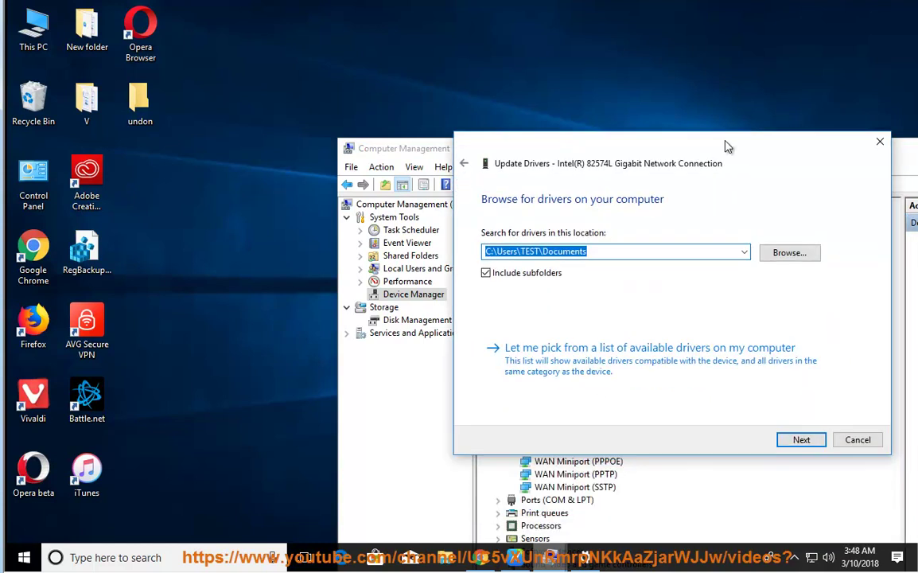
left_click(787, 254)
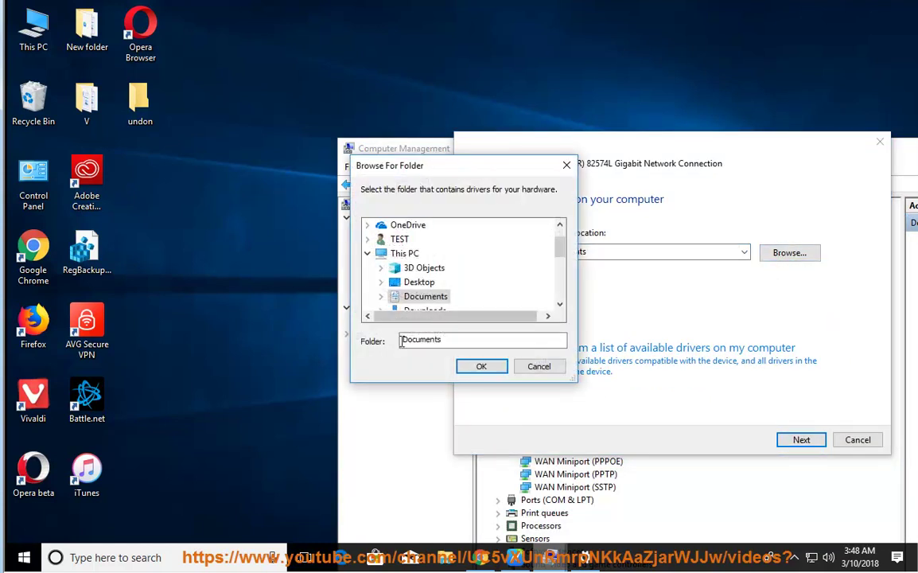
left_click(500, 367)
left_click(857, 440)
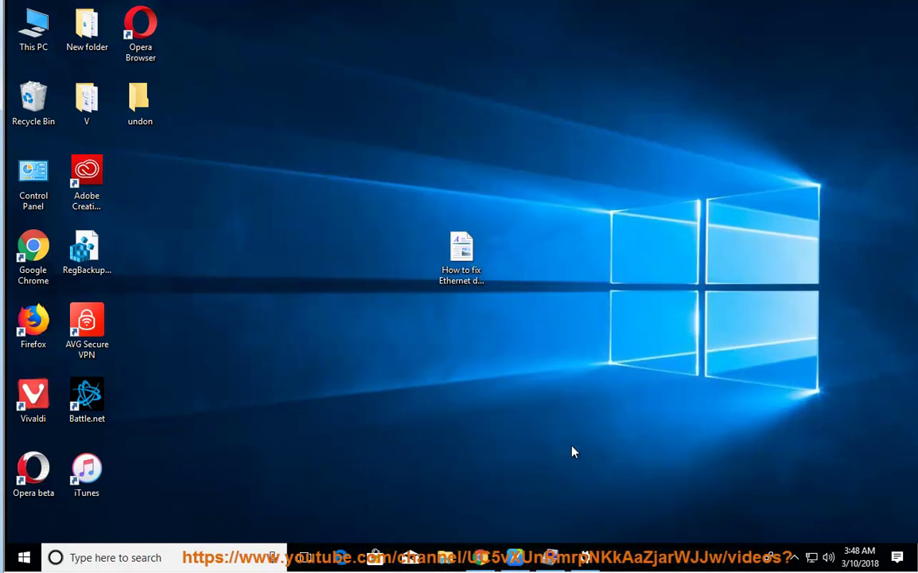
- Restore NaturalReader, place the reading position in step 2, and resume reading aloud
left_click(513, 555)
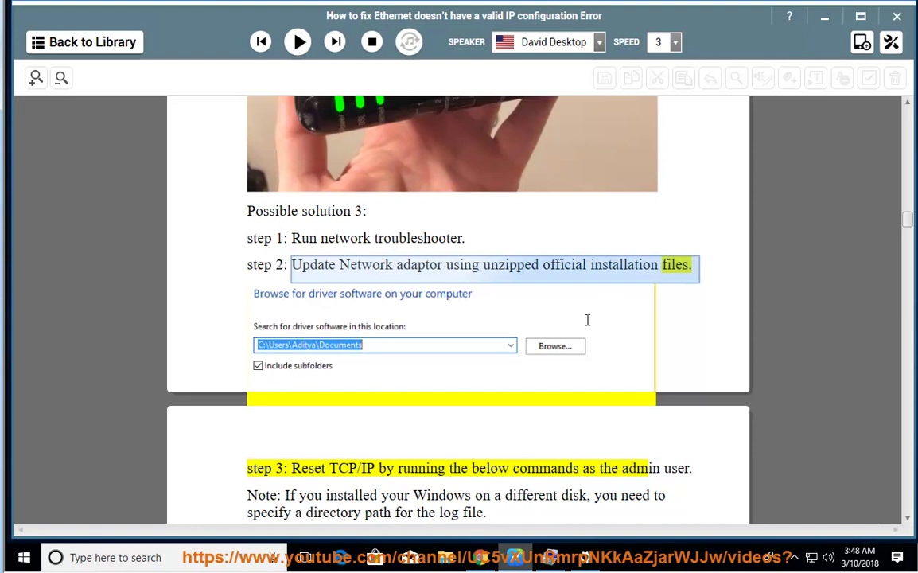
left_click(529, 267)
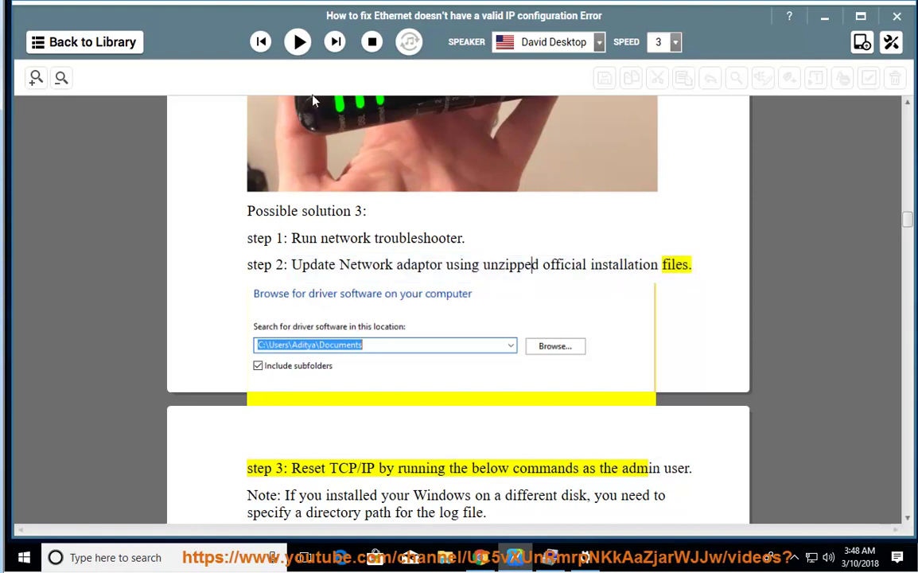
left_click(298, 41)
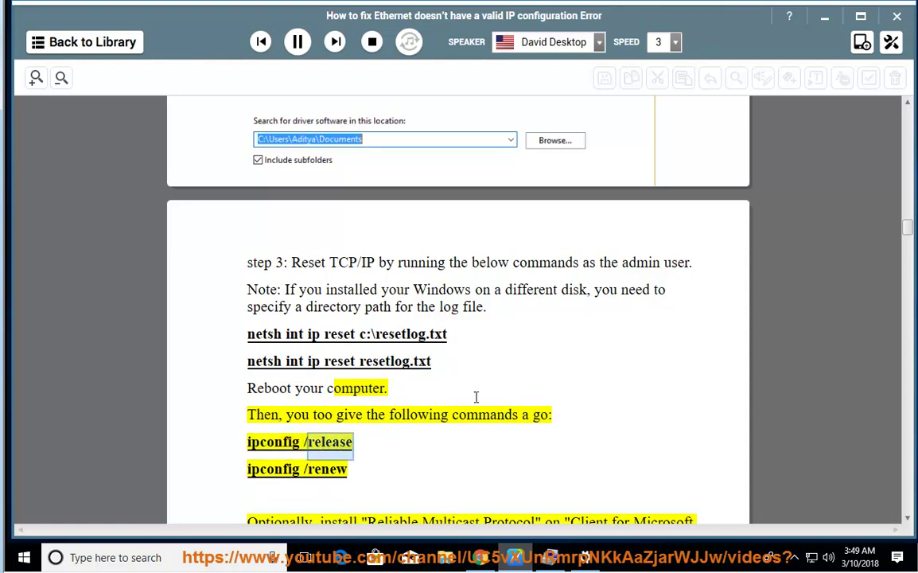
- Pause reading, select the netsh command line, and launch Command Prompt as administrator
left_click(300, 43)
left_click(444, 340)
left_click(179, 560)
type("CMD")
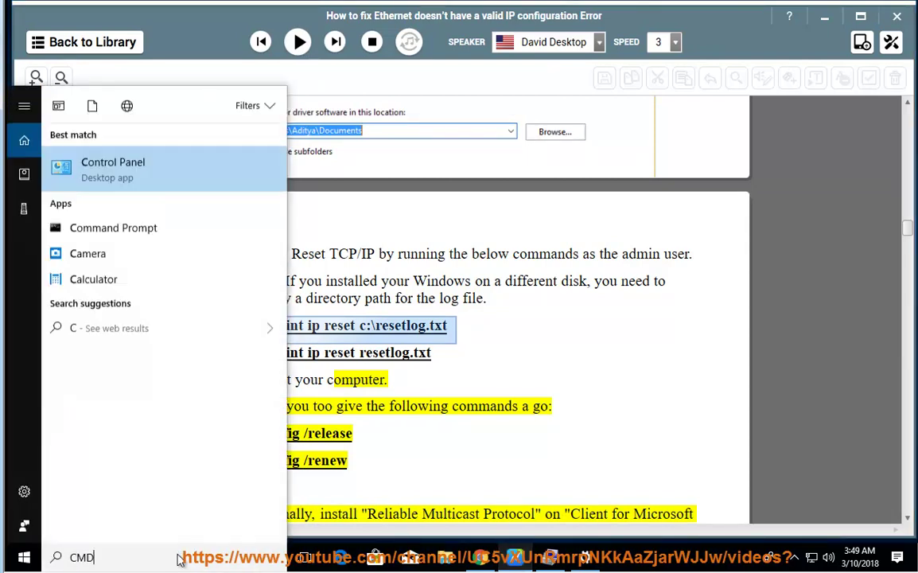
right_click(178, 176)
left_click(172, 185)
left_click(430, 383)
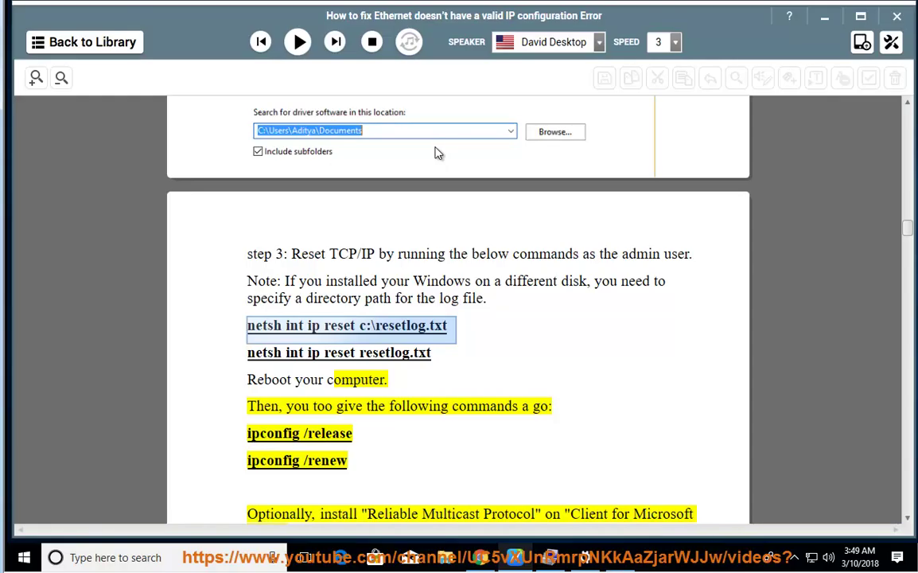
- Type 'NETSH INT IP RESET C:\RESETLOG.TXT NOW PRESS' at the administrator prompt
left_click_drag(430, 76, 603, 362)
type("NET")
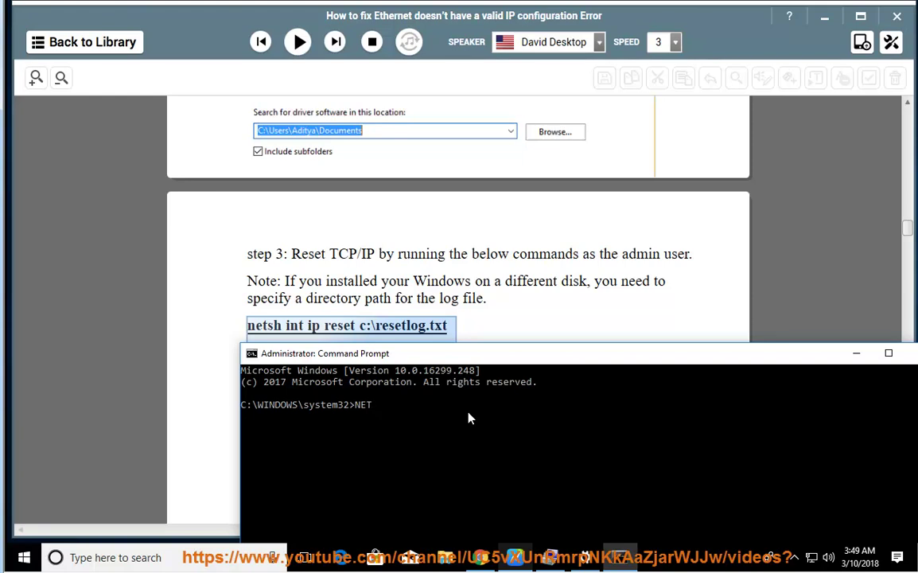
type("SH INT IP RE")
type("SET C:\\RESE")
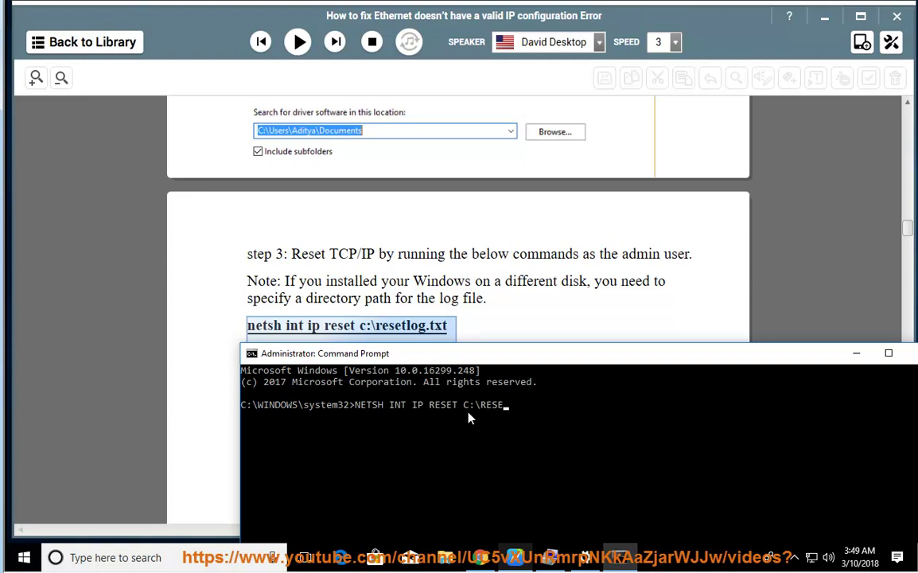
type("TLOG.TXT NOW PRESS ENTER...")
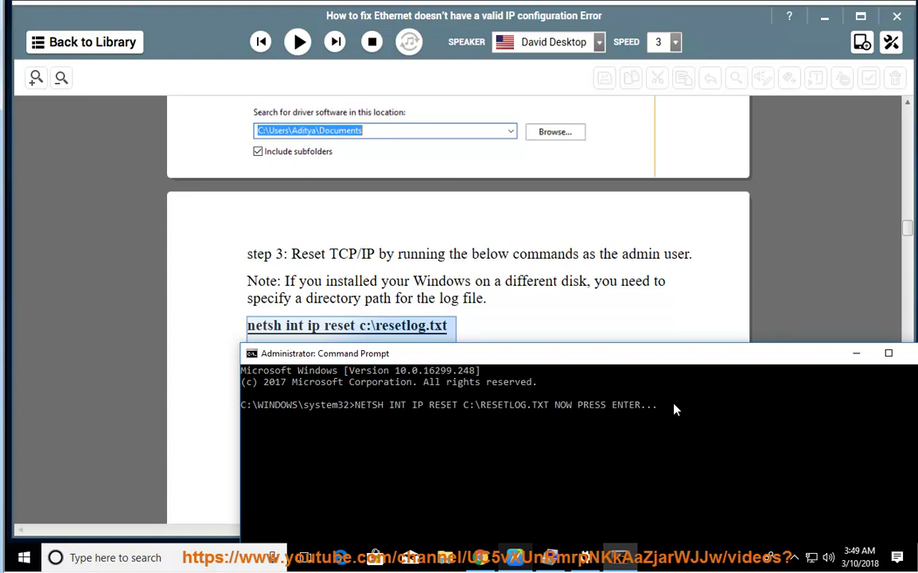
- Minimize Command Prompt, play then pause reading, and select the Reliable Multicast Protocol instruction
left_click(856, 352)
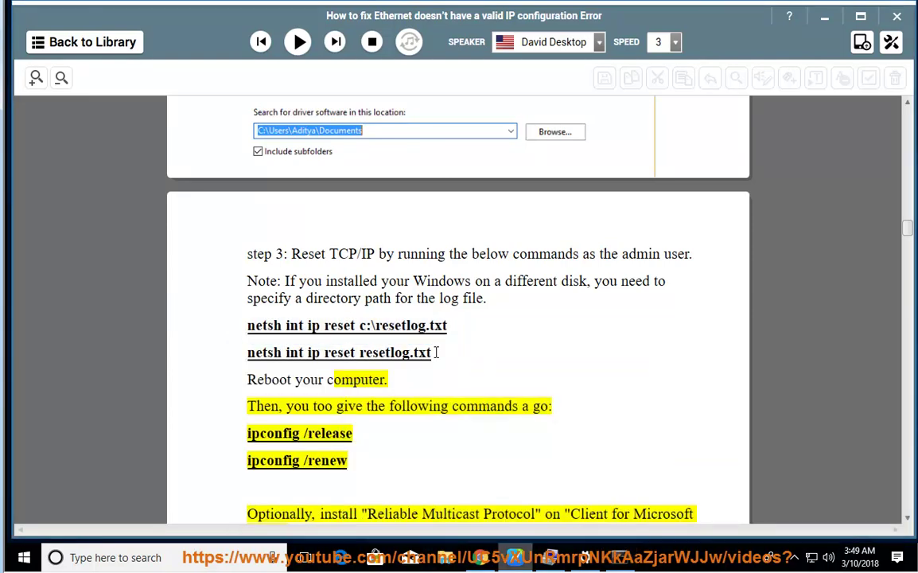
left_click(298, 42)
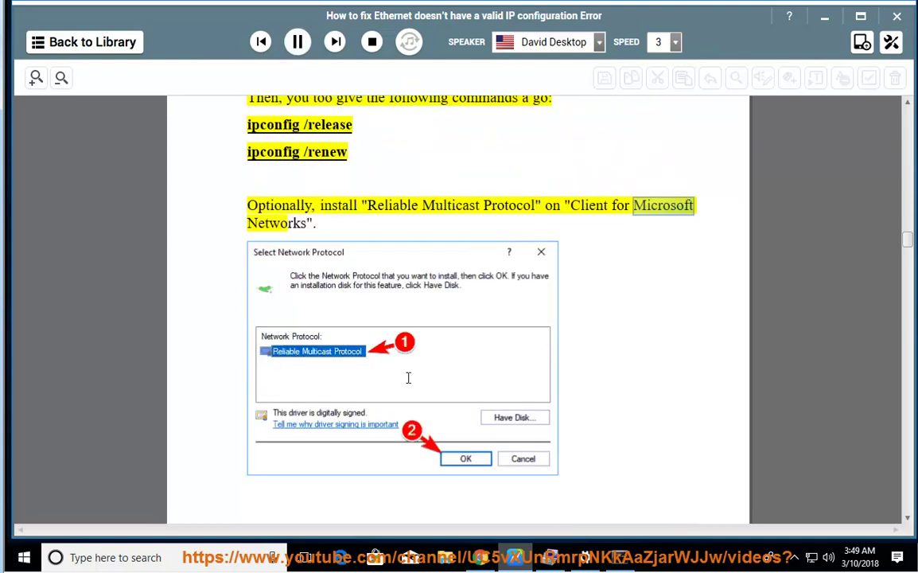
left_click(297, 41)
scroll(426, 133, "down", 3)
scroll(459, 273, "up", 4)
left_click_drag(464, 179, 331, 177)
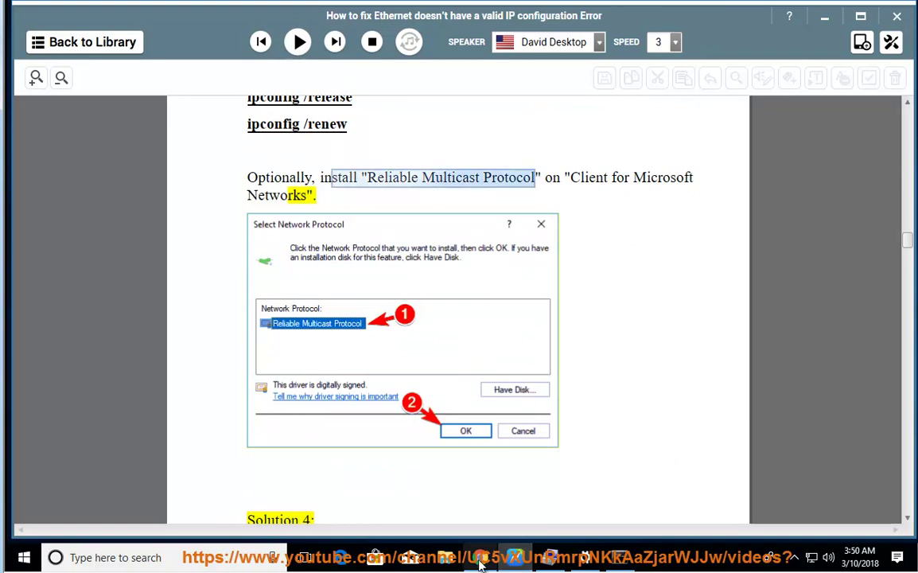
left_click(171, 558)
- Reach Ethernet0's properties and adapter advanced settings through Control Panel's Network and Sharing Center
type("CON")
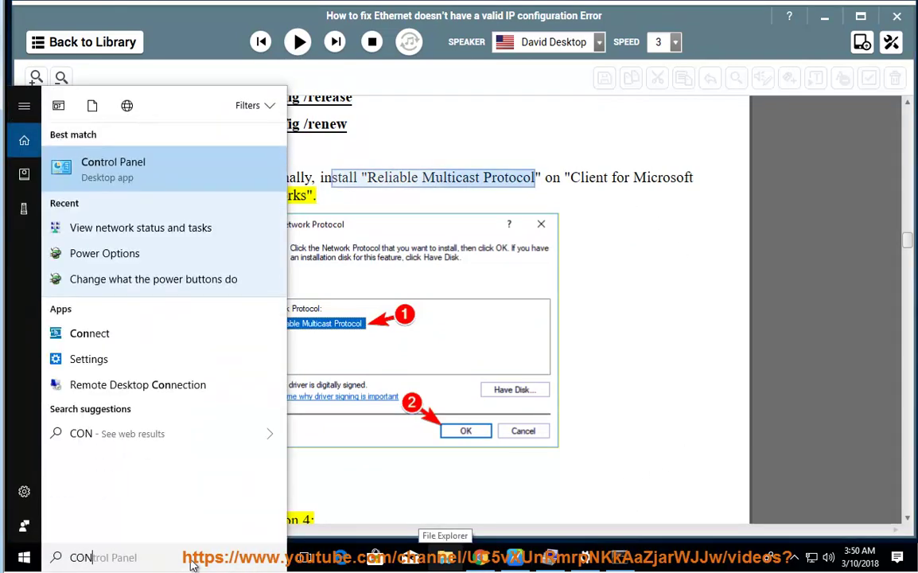
left_click(163, 168)
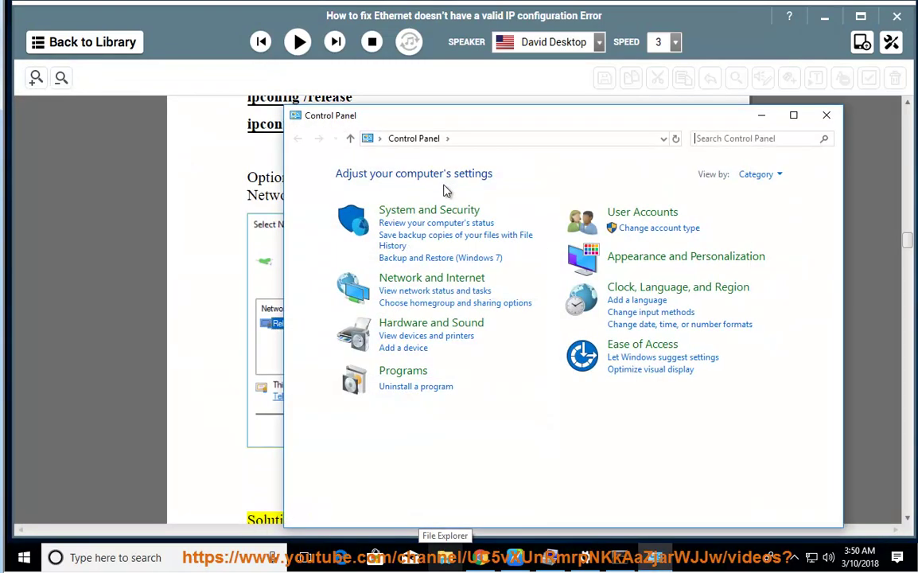
left_click(422, 278)
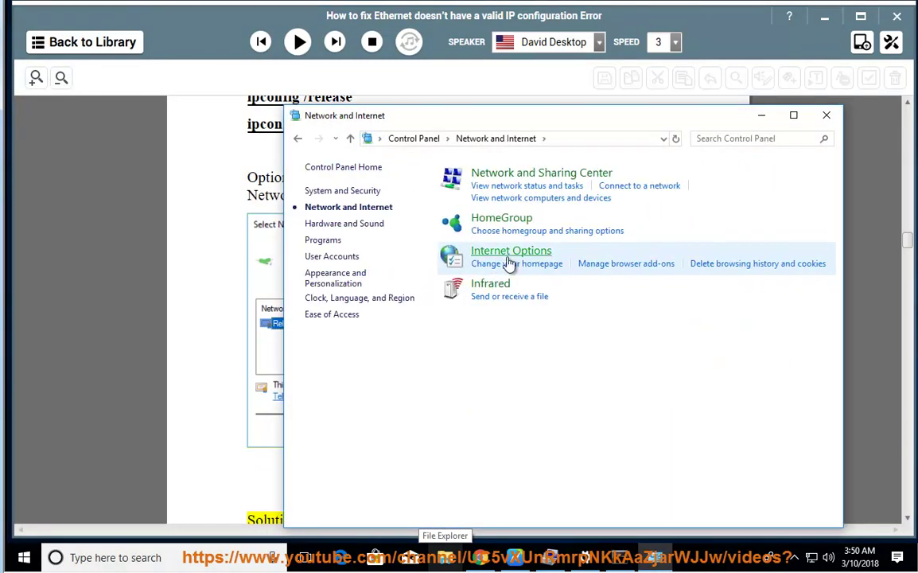
left_click(539, 188)
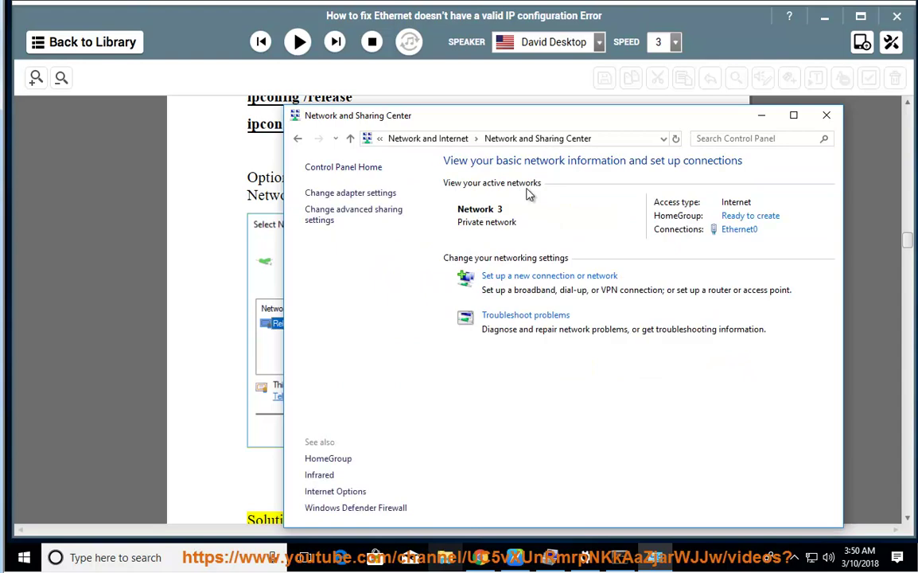
left_click(748, 231)
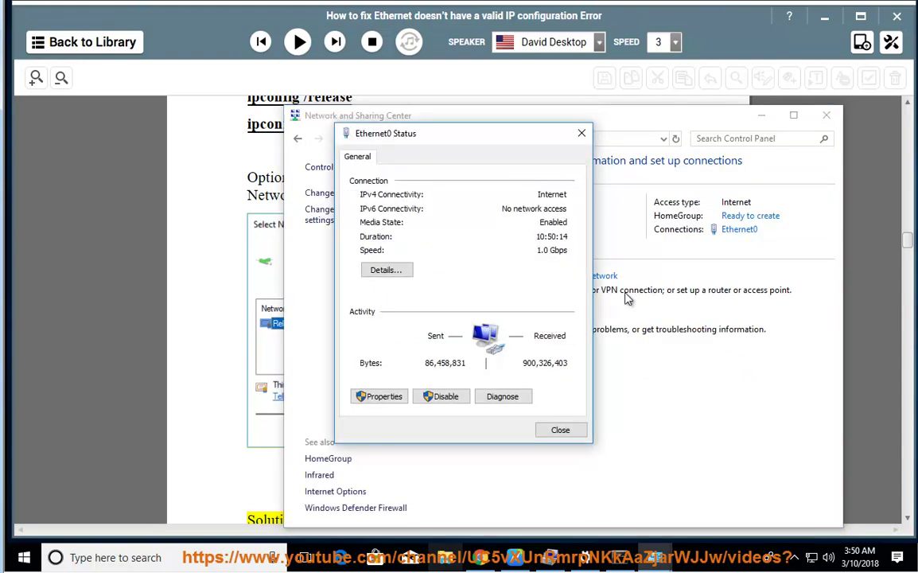
left_click(384, 397)
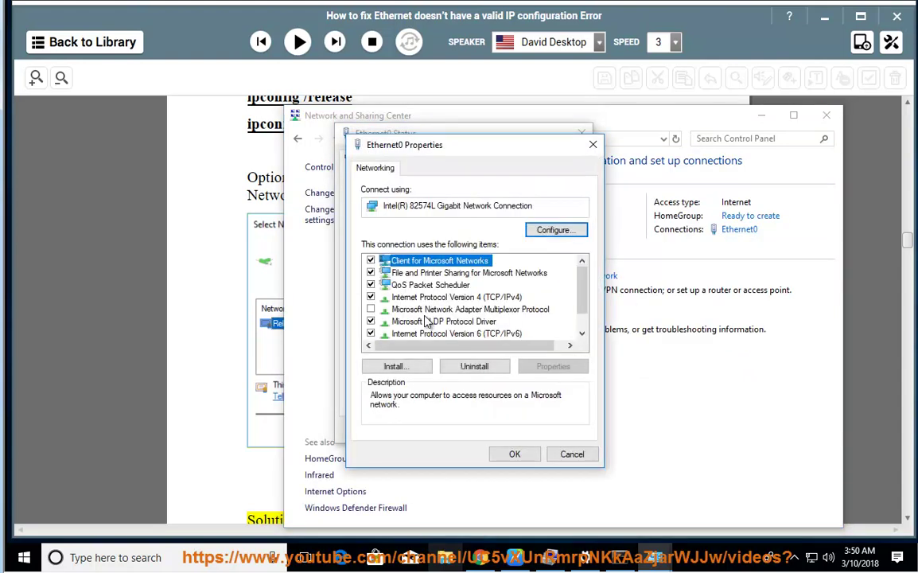
left_click_drag(541, 146, 791, 134)
left_click(811, 218)
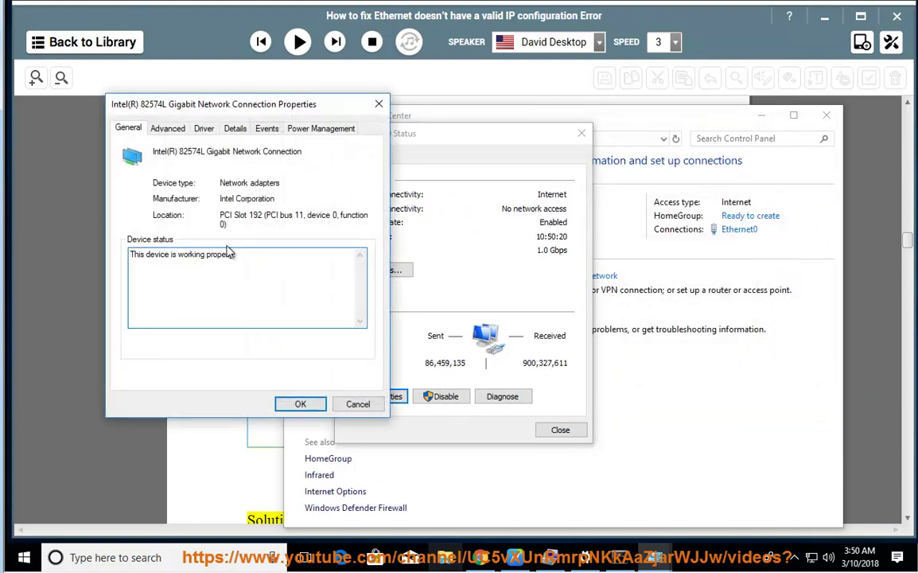
left_click_drag(209, 113, 690, 139)
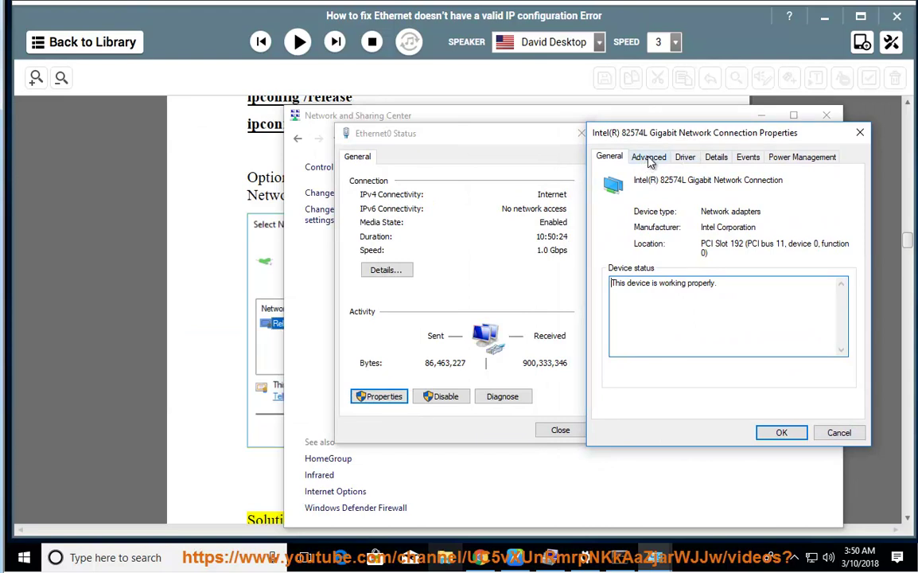
left_click(649, 159)
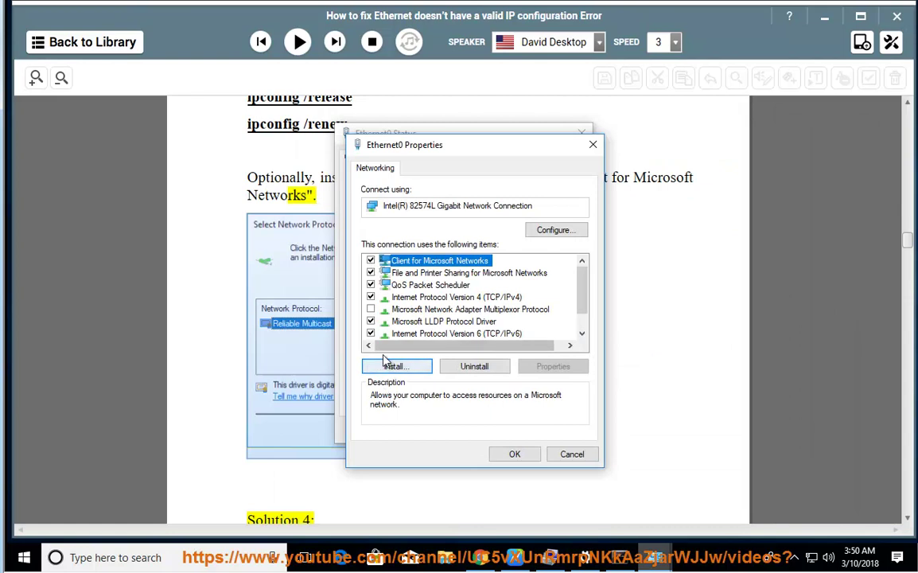
- Preview installing the Reliable Multicast Protocol as a new protocol, then cancel
left_click(402, 368)
left_click_drag(487, 169, 746, 145)
left_click(646, 220)
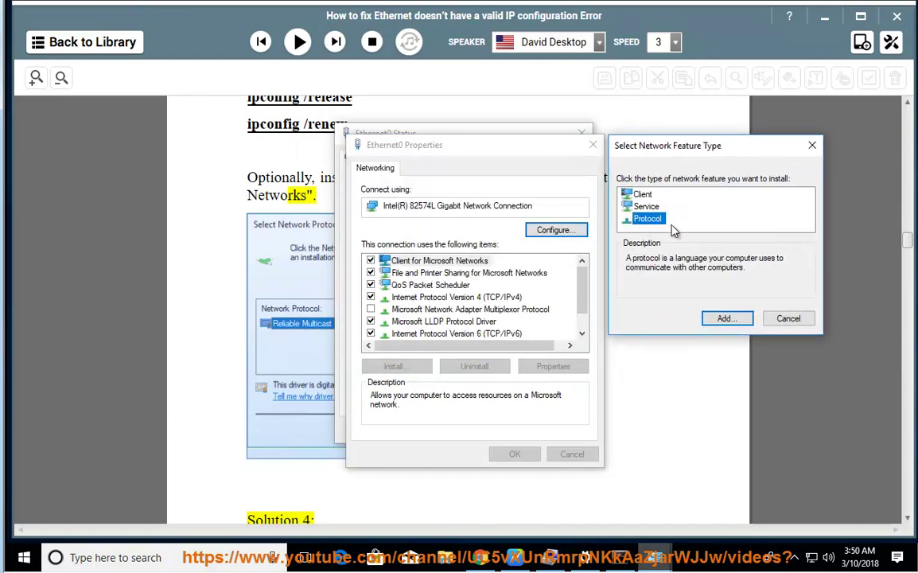
left_click(721, 319)
left_click_drag(689, 193, 692, 254)
left_click(670, 355)
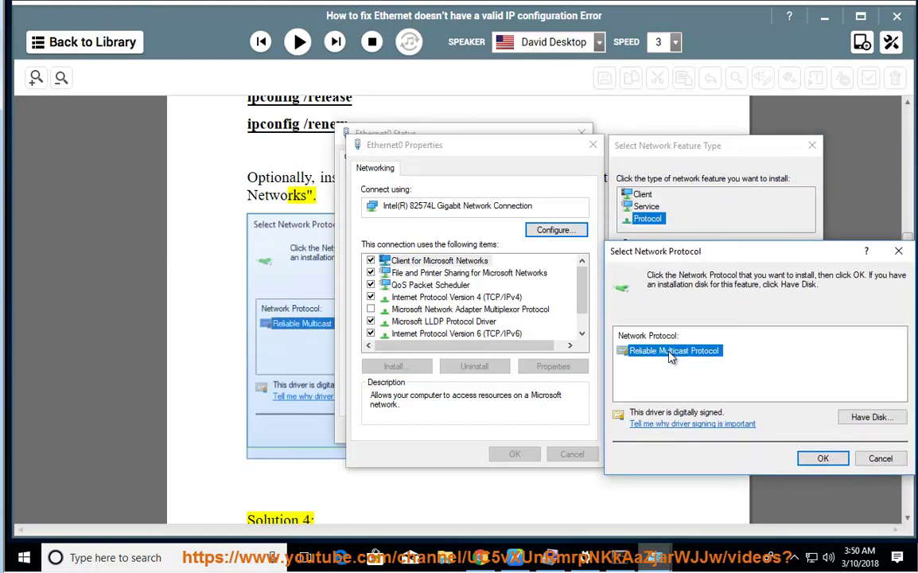
left_click(881, 459)
- Close the feature type, Ethernet0 properties and status dialogs, and resume reading aloud
left_click(784, 317)
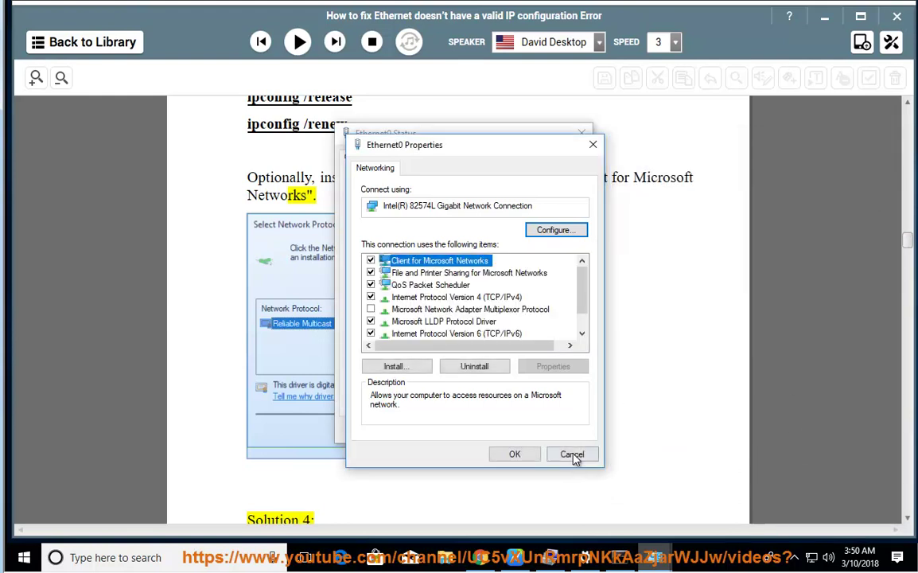
left_click(573, 460)
left_click(555, 432)
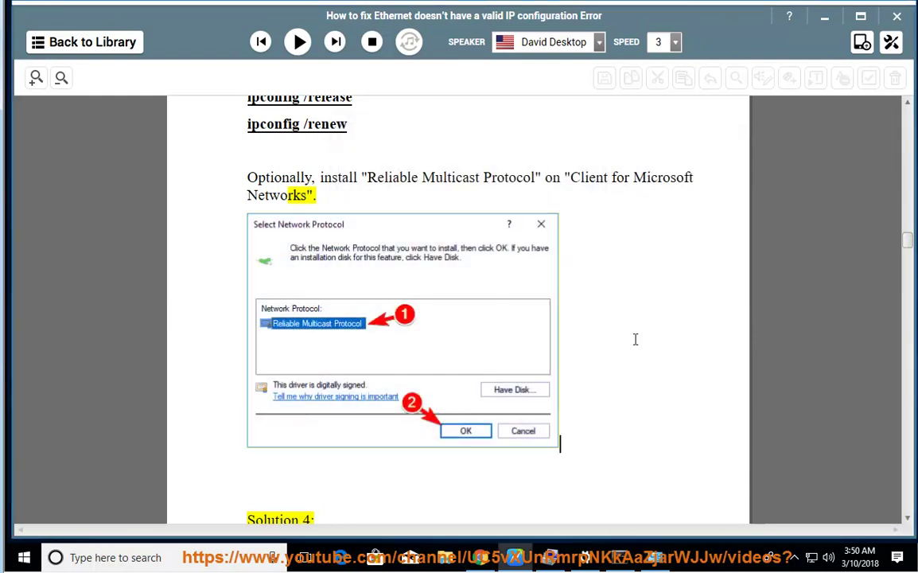
left_click(299, 44)
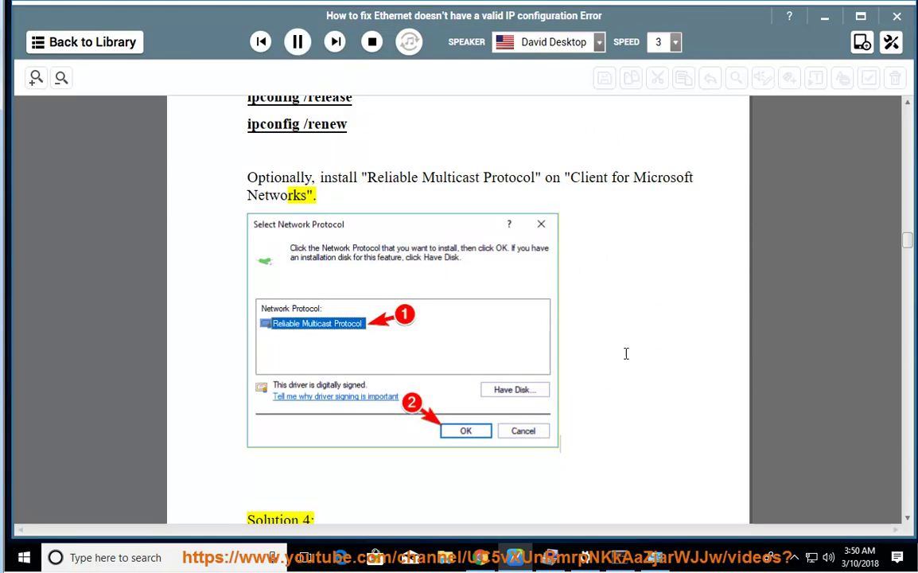
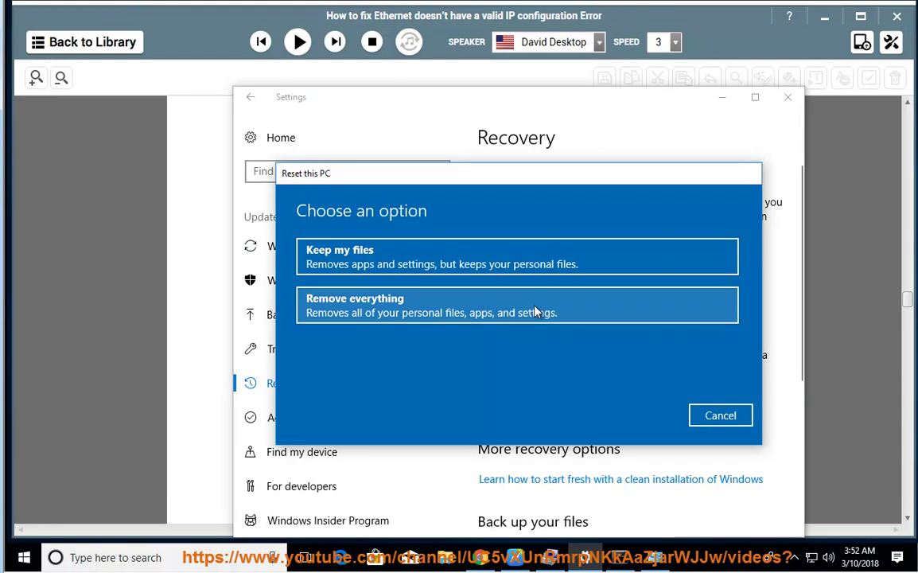
- Cancel the Reset this PC prompt and close the recovery Settings window
left_click(714, 412)
left_click(788, 101)
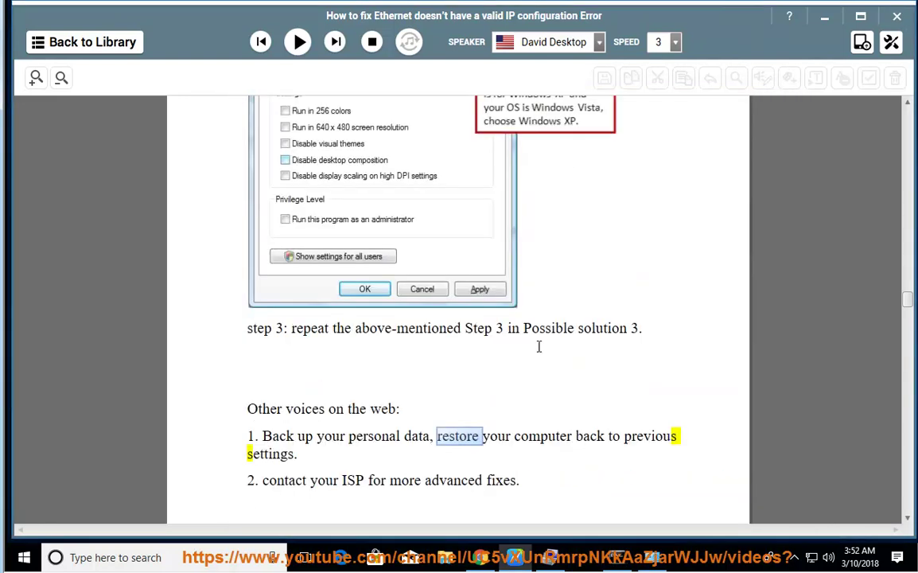
- Read the driver-update tip aloud, then start and cancel Update driver for the Intel adapter
left_click(298, 42)
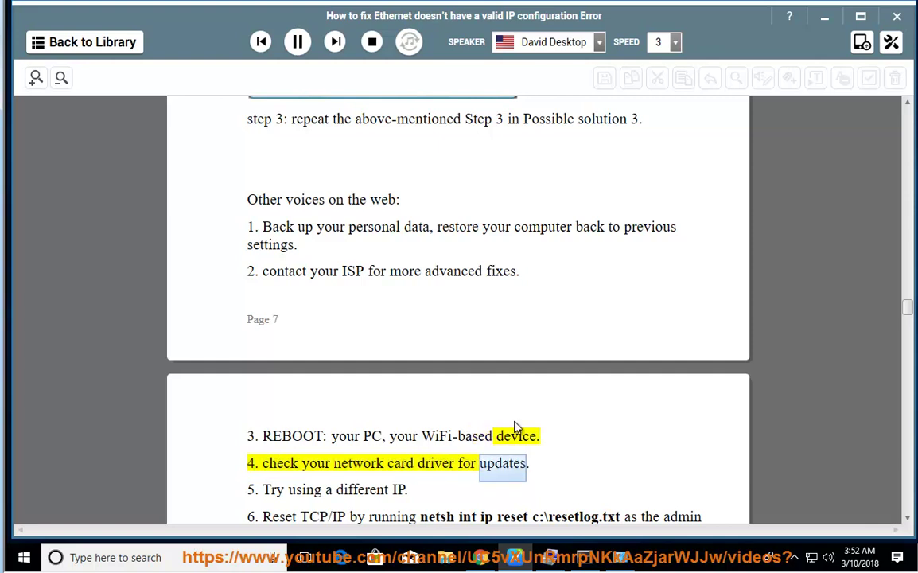
left_click(293, 47)
key("alt+Tab")
right_click(498, 375)
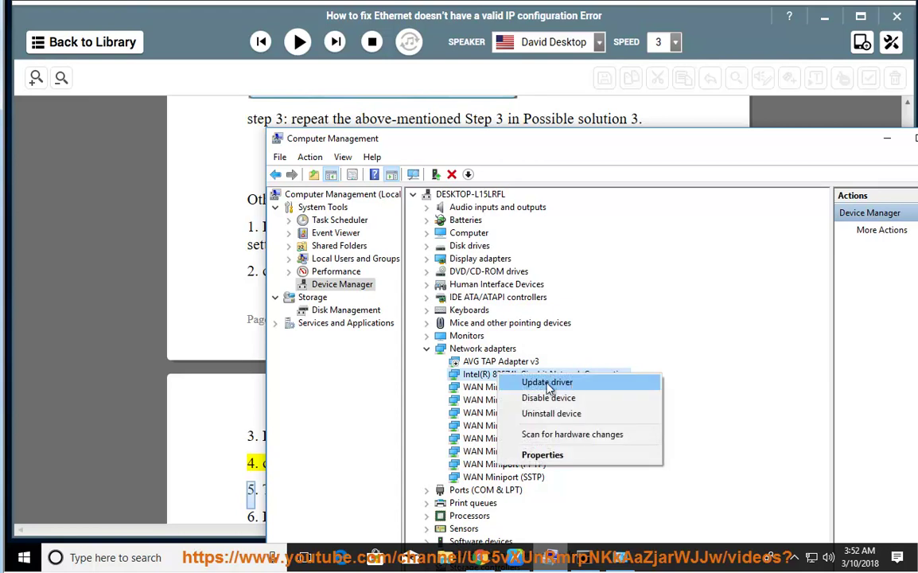
left_click(573, 384)
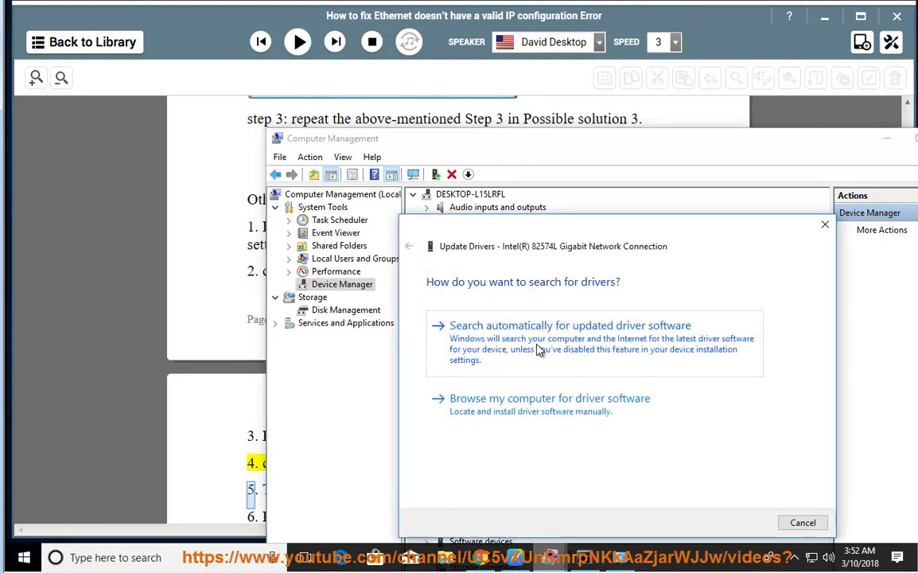
left_click(825, 224)
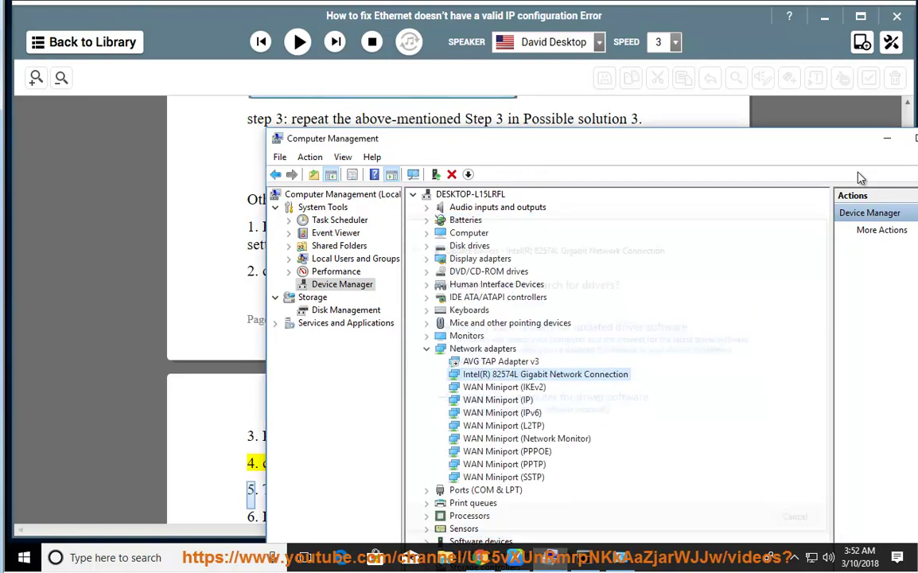
left_click(887, 139)
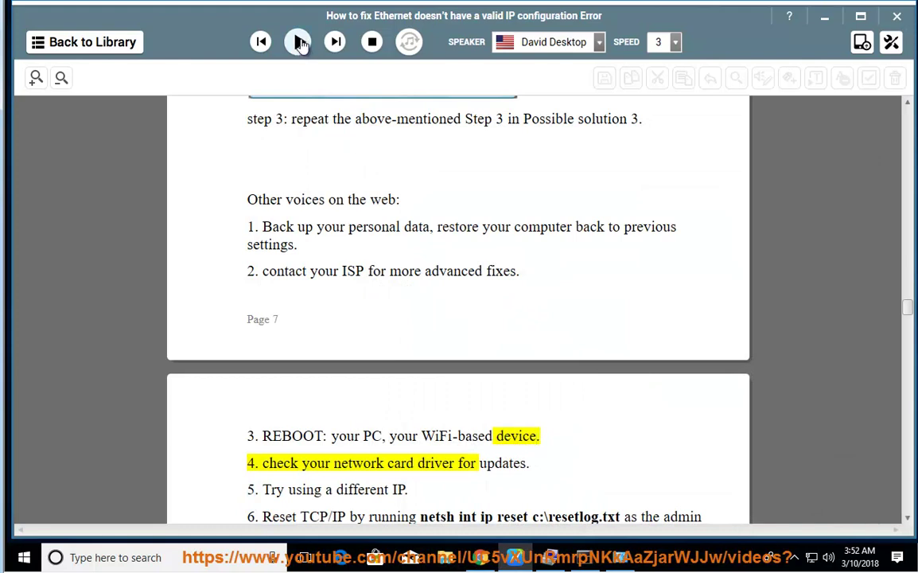
- Resume reading, mark step 5 on trying a different IP, and open Ethernet0's properties
left_click(298, 43)
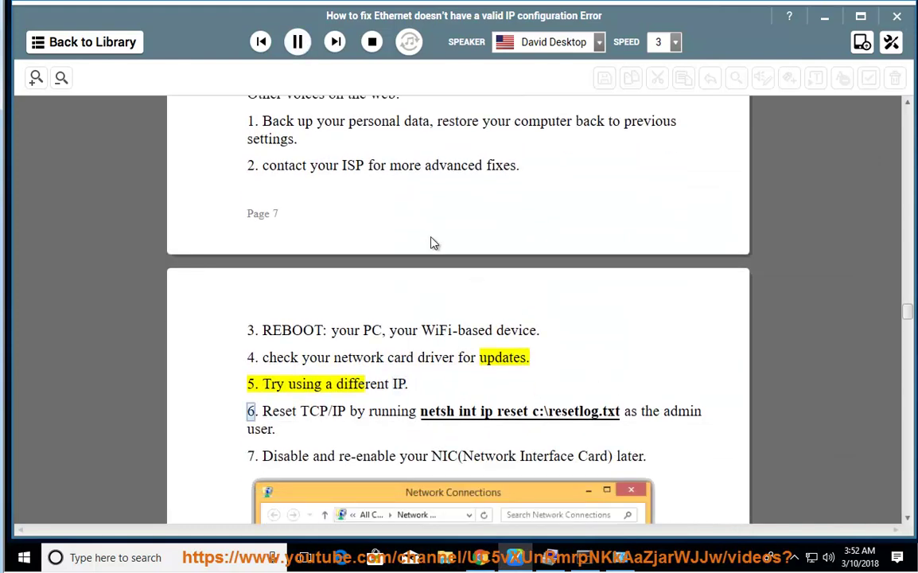
left_click_drag(411, 383, 259, 384)
left_click(624, 562)
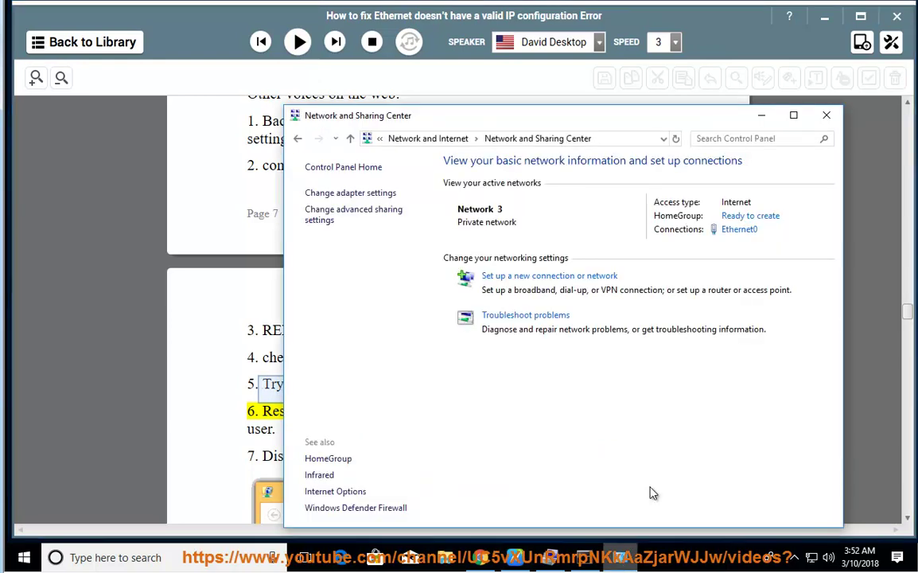
left_click(739, 230)
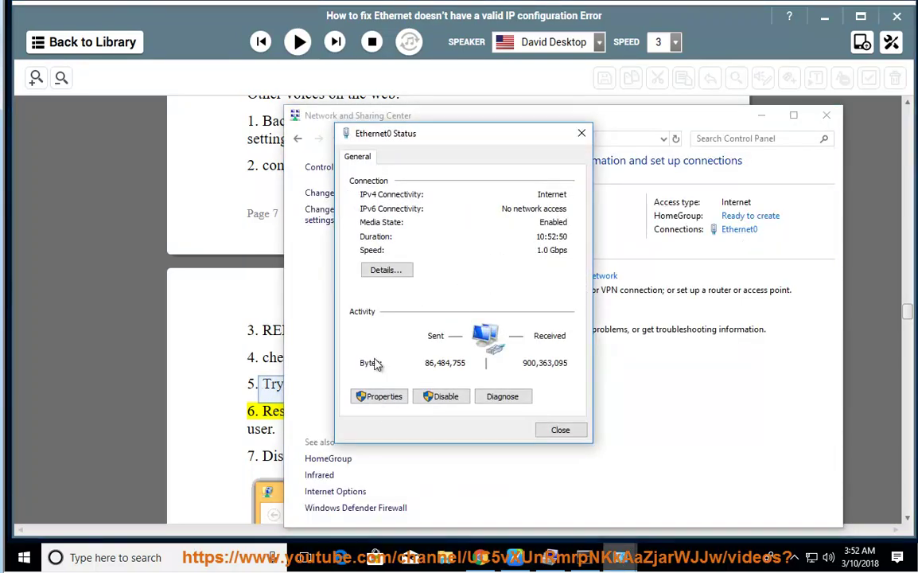
left_click(379, 398)
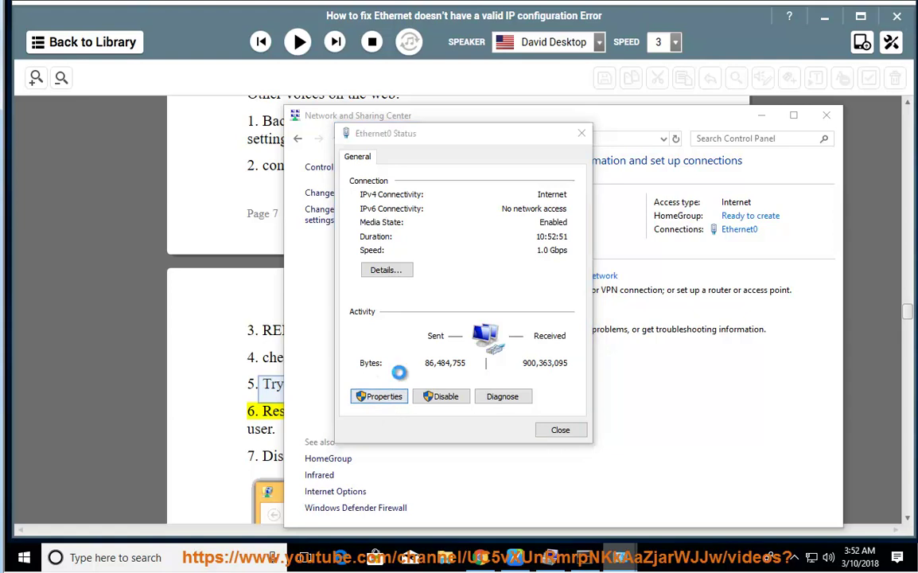
- Open Ethernet0's IPv4 properties, select manual IP, then close every network window without saving
left_click(456, 297)
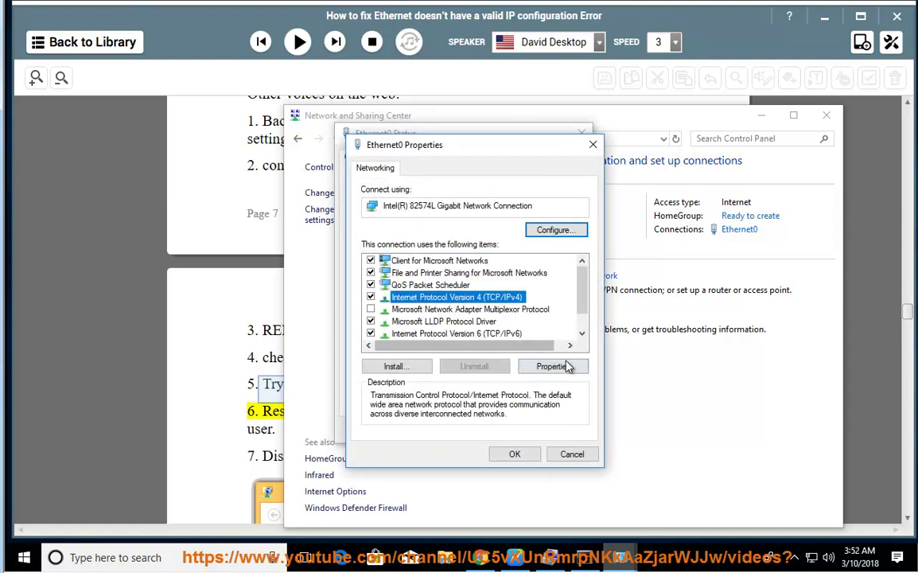
left_click(553, 366)
left_click_drag(528, 200, 756, 143)
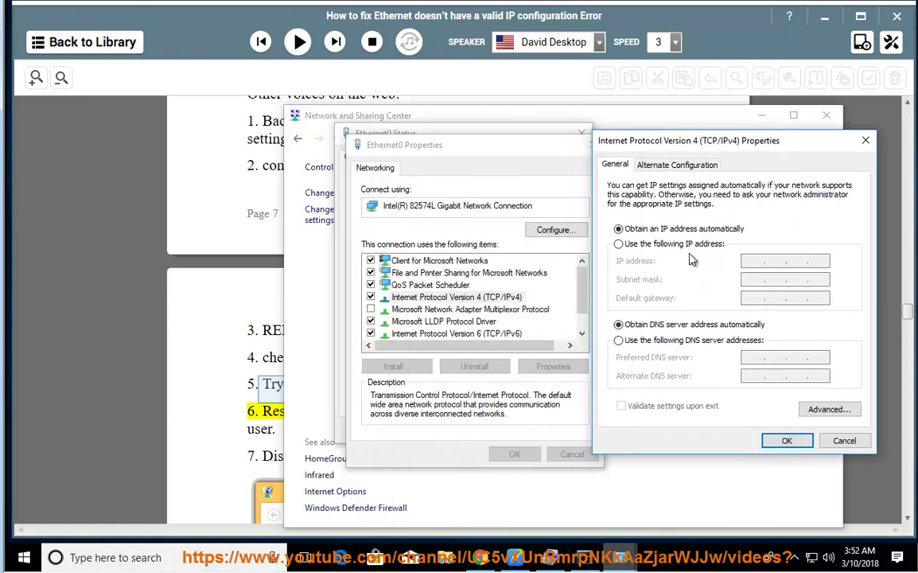
left_click(689, 248)
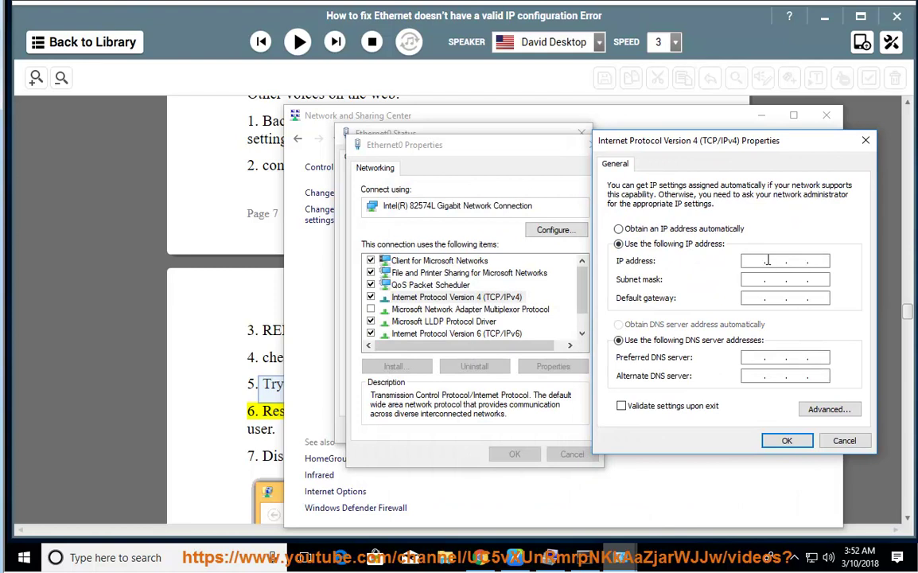
left_click(865, 141)
left_click(594, 144)
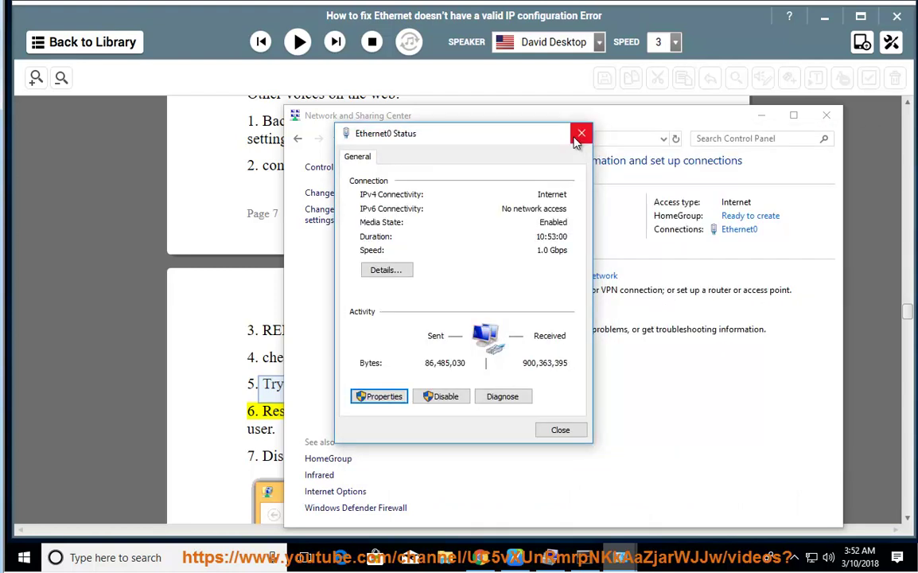
left_click(581, 134)
left_click(825, 115)
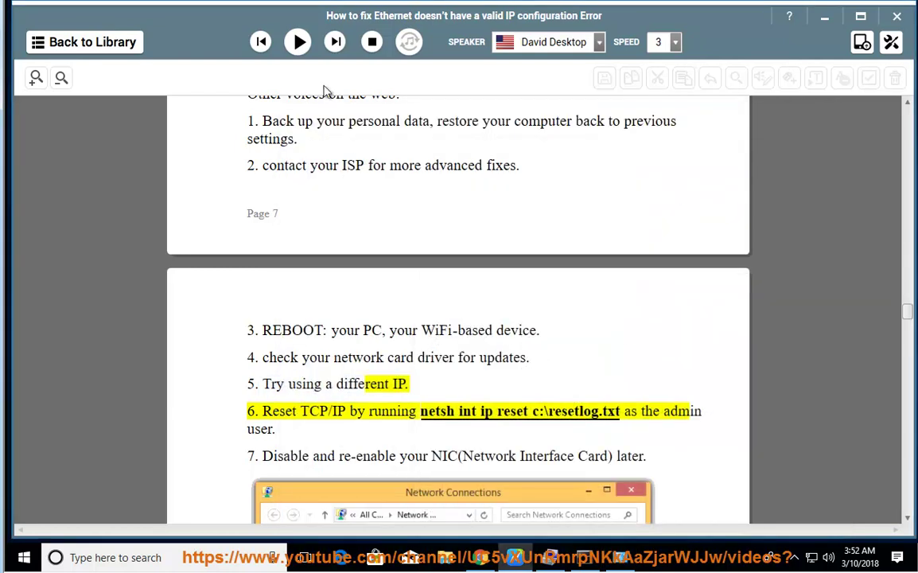
- Read aloud to step 8, then highlight step 7's disable-and-re-enable network card text
left_click(298, 41)
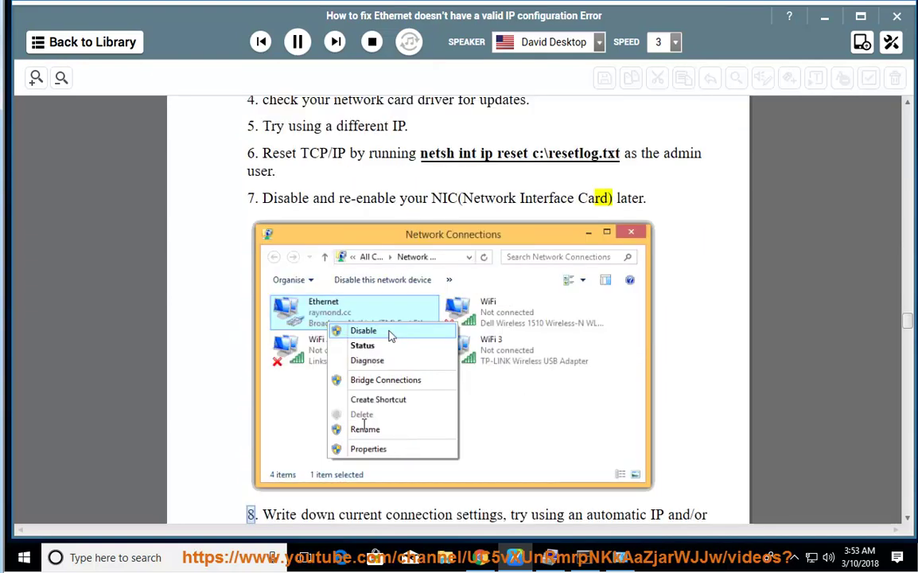
left_click(297, 41)
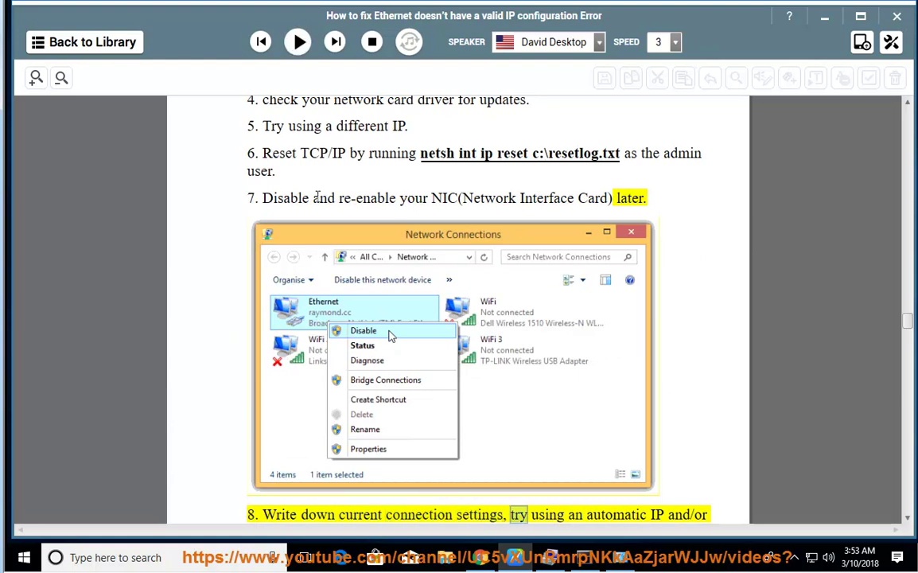
left_click_drag(271, 192, 427, 198)
- List the network adapters, check the Ethernet0 and Secure VPN options, and pause the read-aloud
left_click(615, 558)
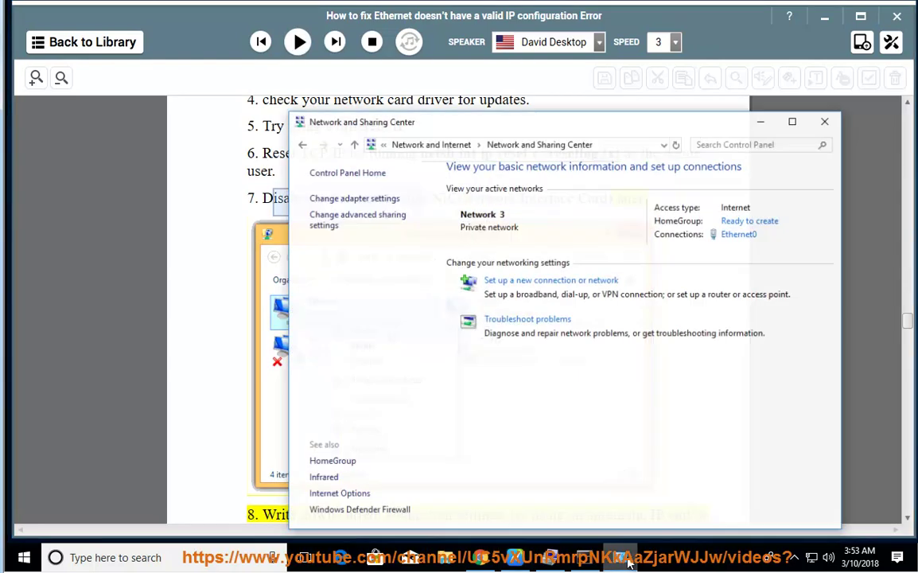
left_click(372, 194)
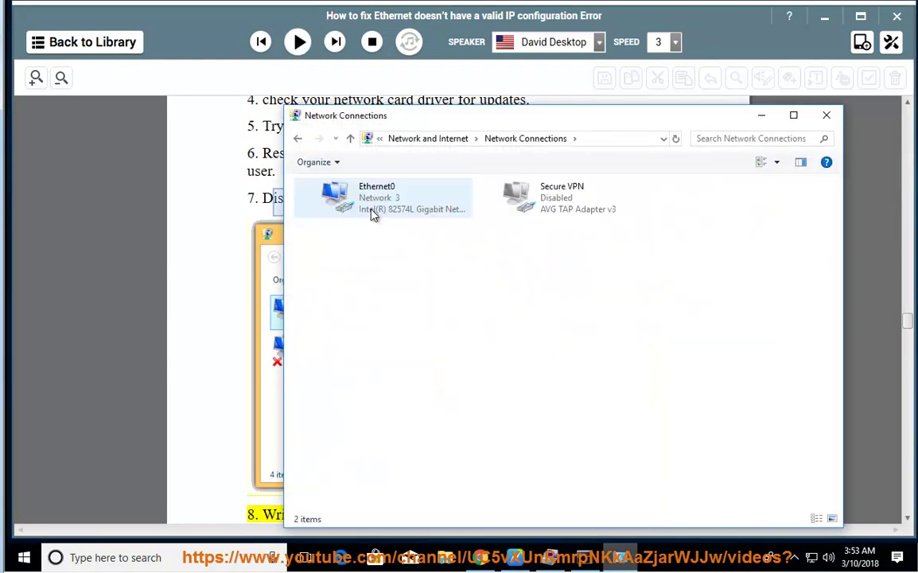
right_click(394, 194)
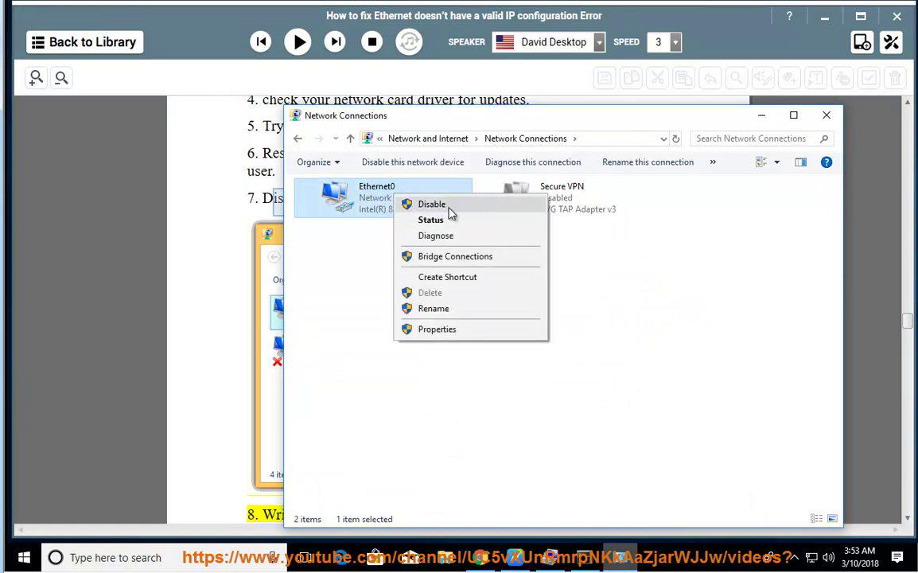
left_click(557, 199)
right_click(560, 196)
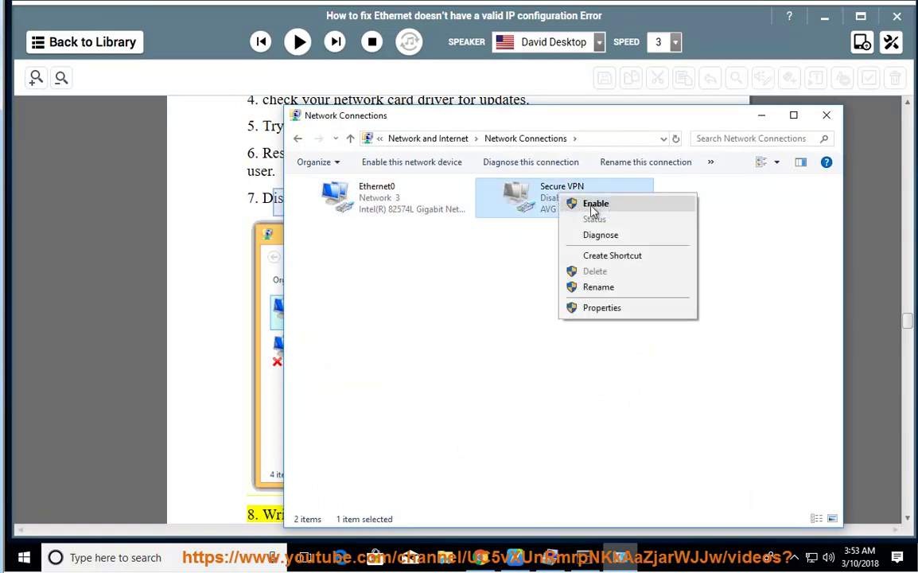
left_click(595, 205)
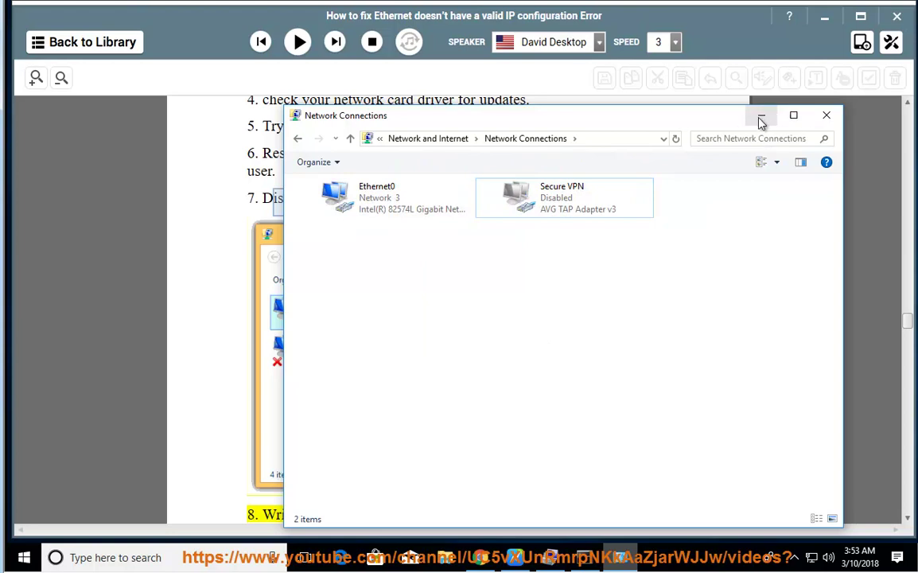
left_click(761, 116)
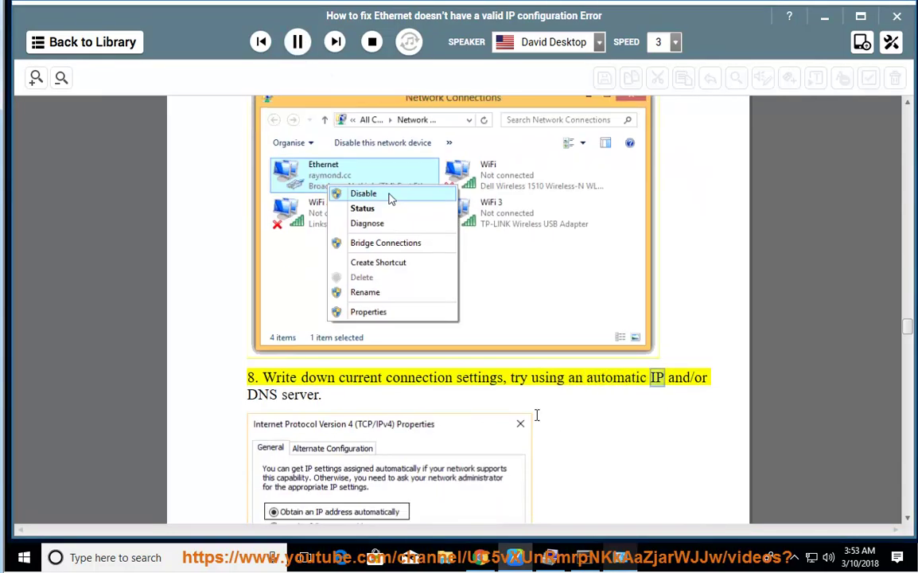
left_click(298, 42)
- Keep Ethernet0's IPv4 on automatic IP and DNS, confirm, and minimize Network Connections
left_click(625, 561)
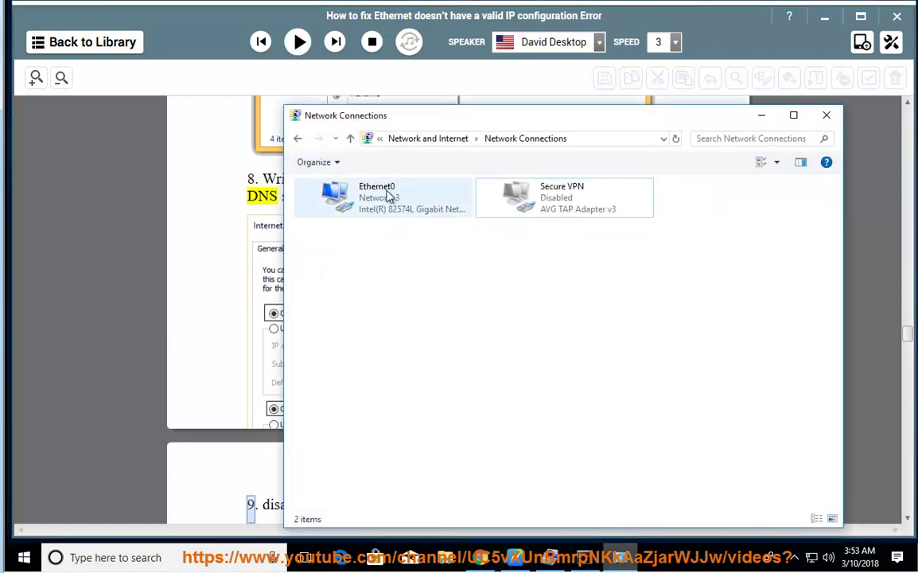
left_click(387, 199)
right_click(383, 199)
left_click(423, 333)
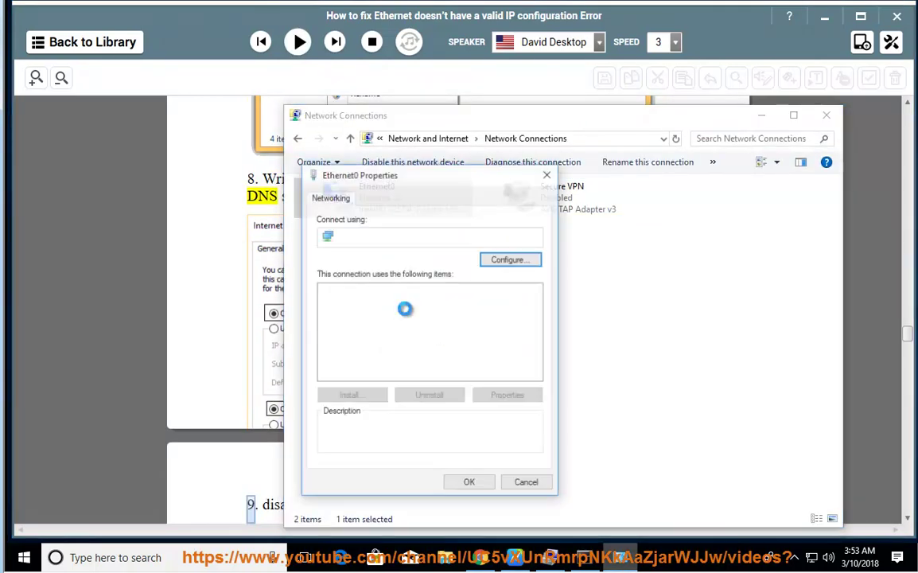
double_click(370, 325)
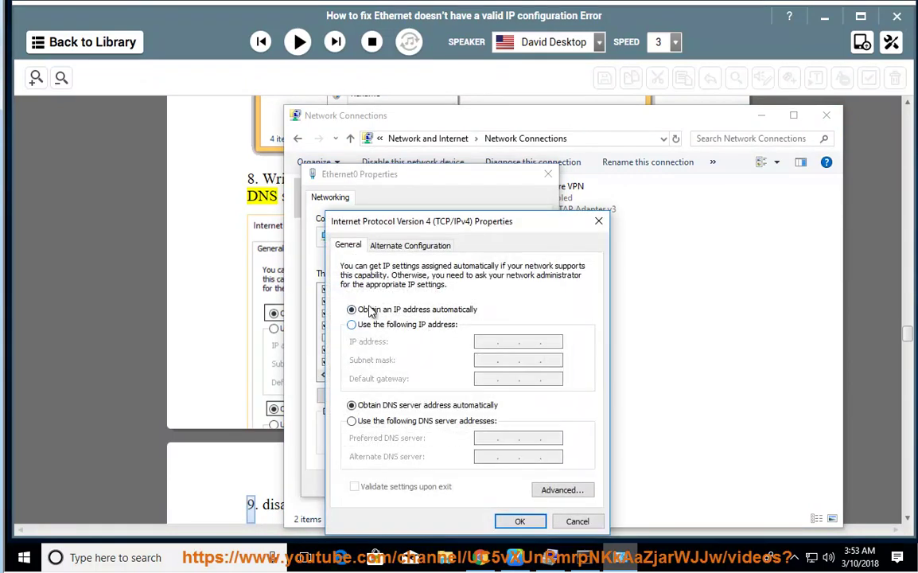
left_click(517, 521)
key("Return")
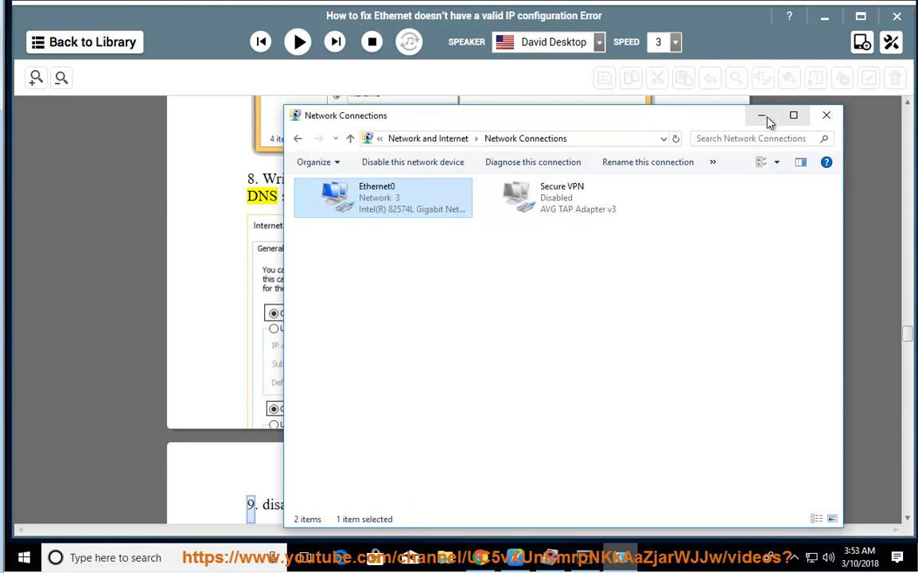
left_click(826, 115)
- Read past the Fast Startup tip and set reading to start at step 10, 'Disable IPv6.'
left_click(299, 43)
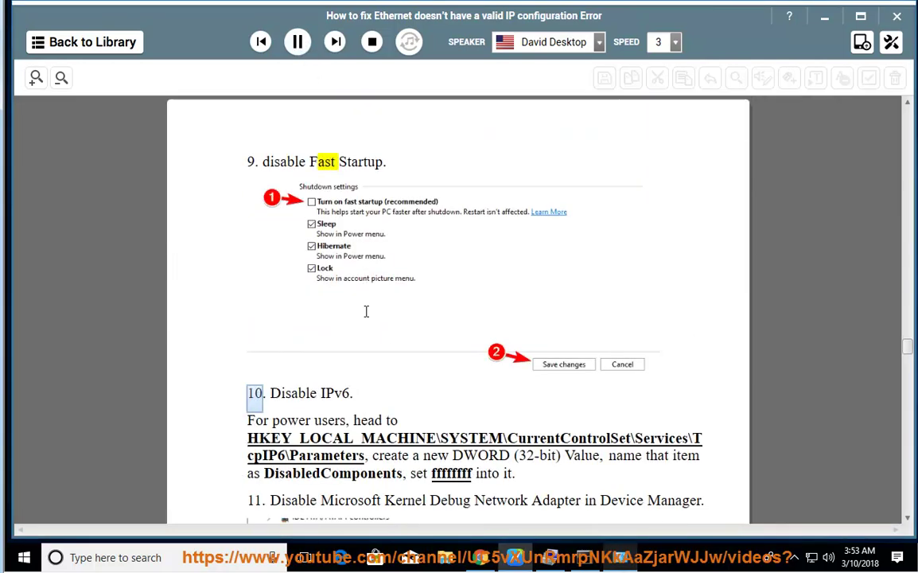
left_click(298, 42)
left_click(293, 391)
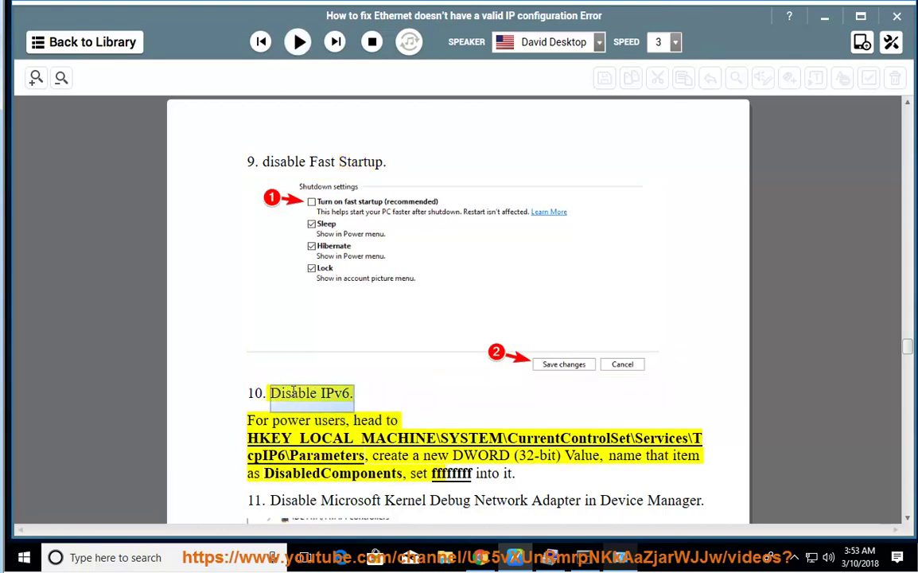
left_click(639, 561)
- Untick Internet Protocol Version 6 (TCP/IPv6) for Ethernet0, apply with OK, and close Network Connections
right_click(395, 198)
left_click(443, 332)
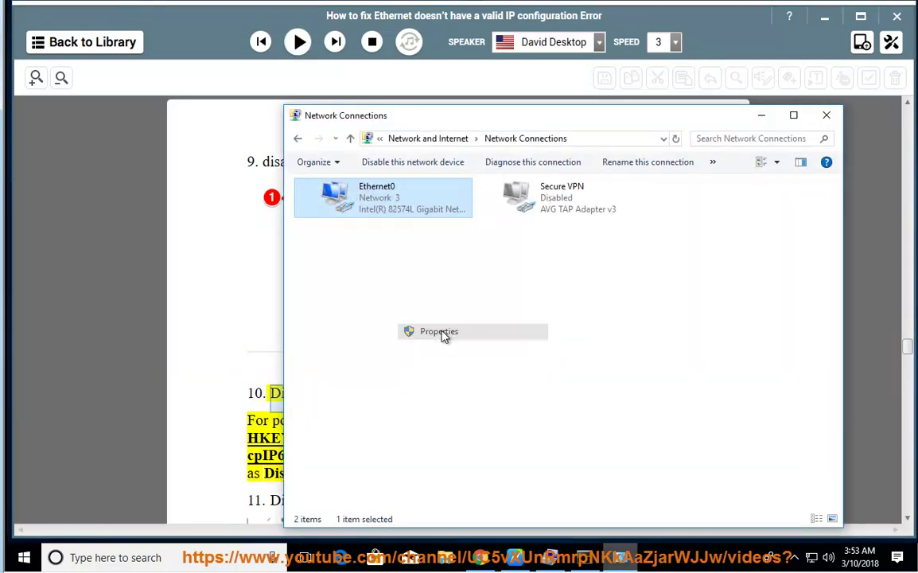
left_click(408, 364)
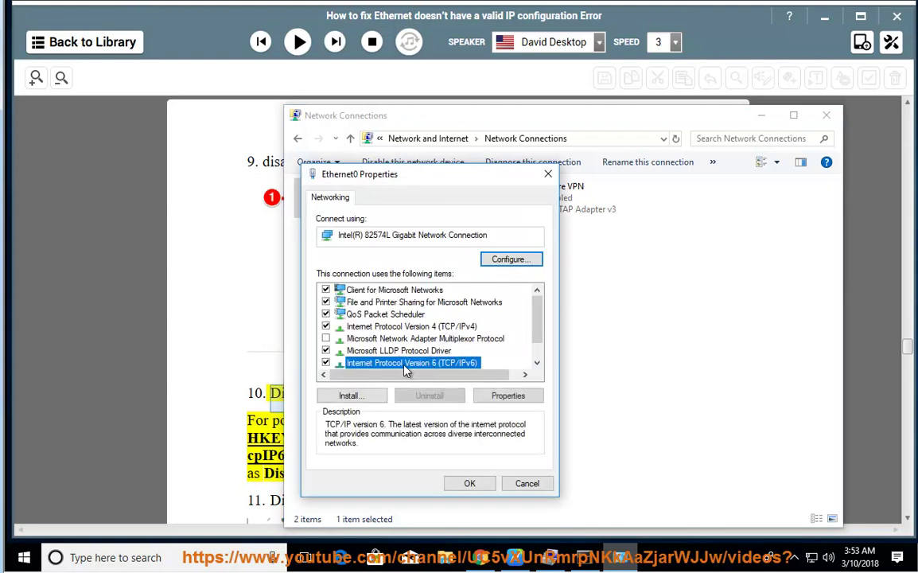
scroll(407, 370, "down", 1)
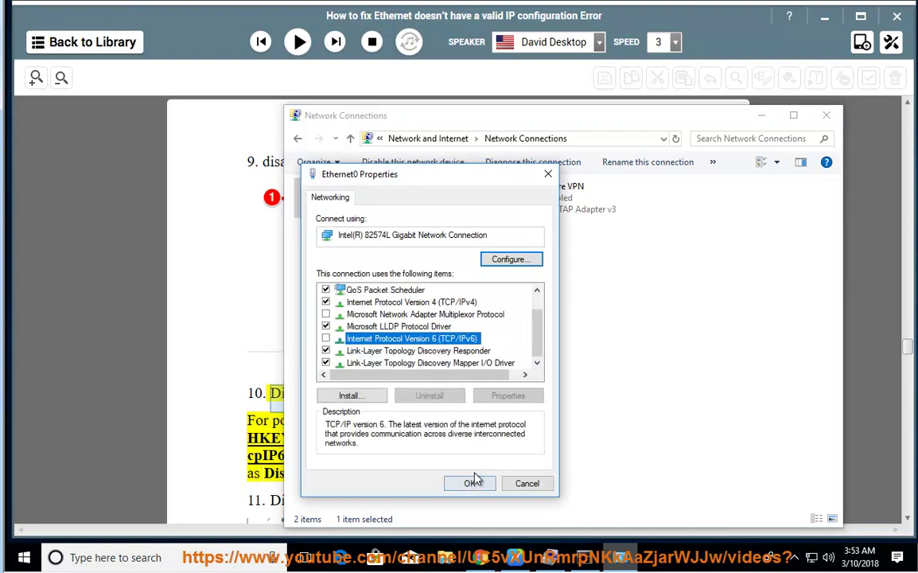
left_click(528, 487)
left_click(826, 116)
- Read step 10 aloud and copy its HKEY_LOCAL_MACHINE TcpIP6\Parameters registry path
left_click(297, 43)
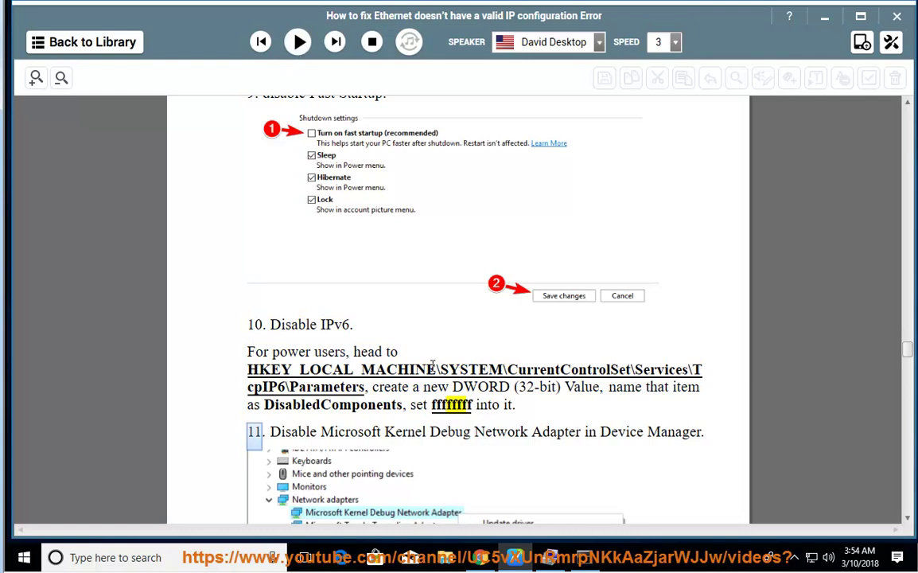
left_click_drag(369, 388, 251, 375)
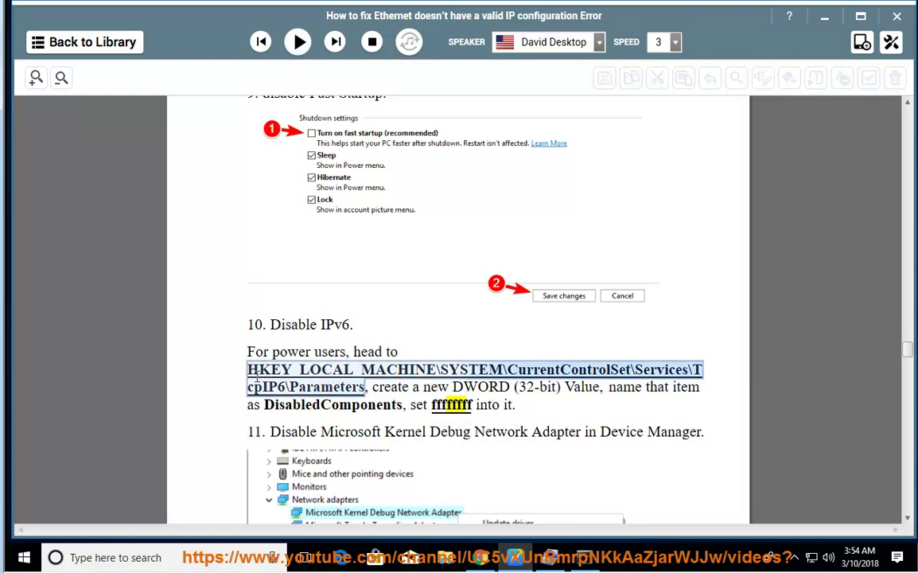
right_click(250, 378)
left_click(267, 401)
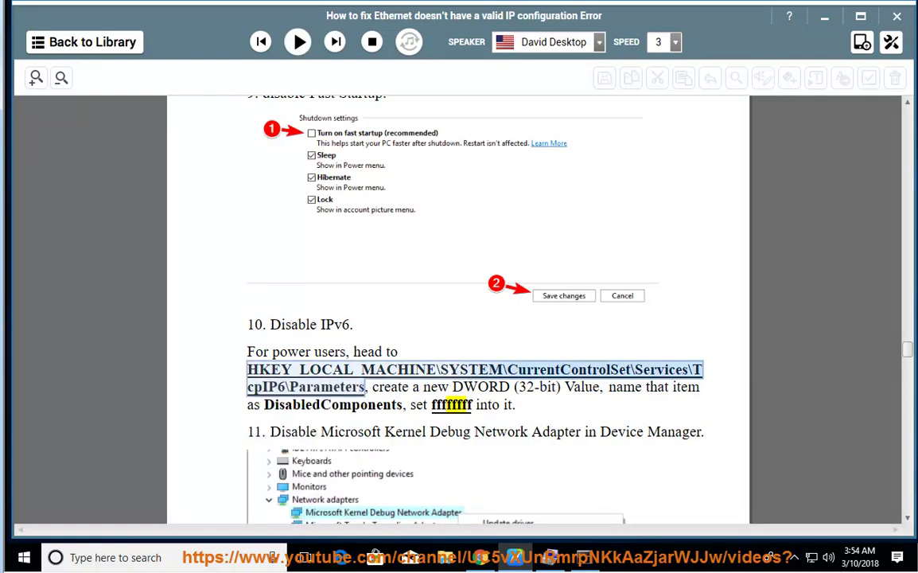
left_click(137, 558)
left_click(328, 489)
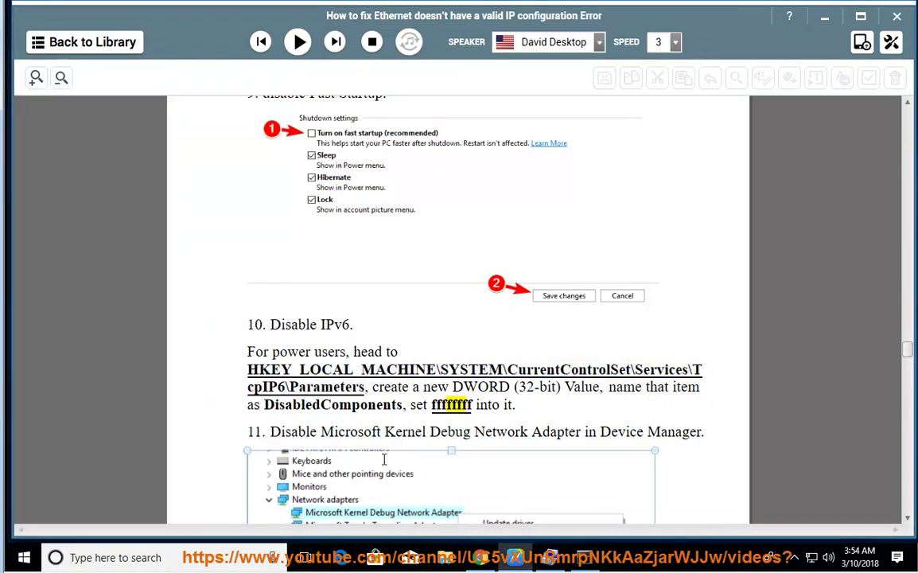
- Launch REGEDIT and navigate to the pasted Tcpip6\Parameters key
key("super+r")
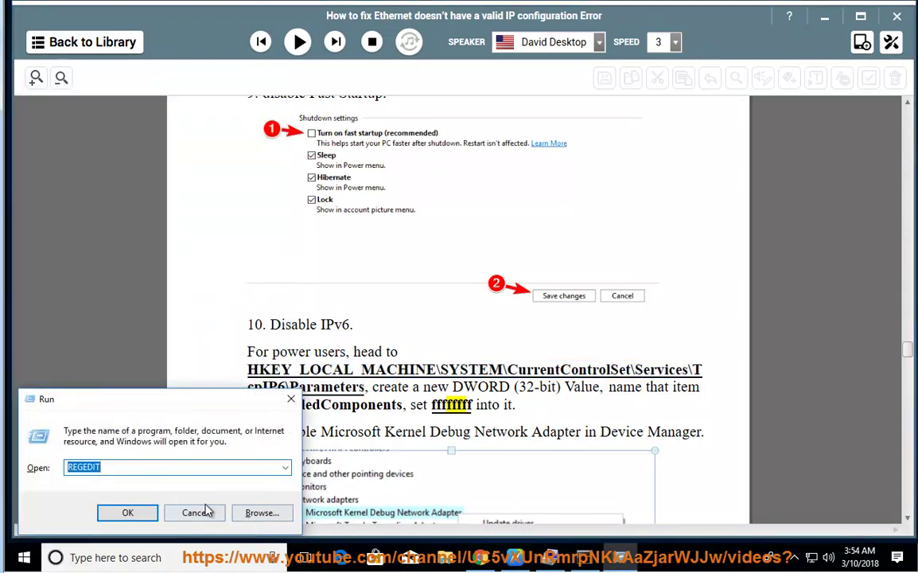
left_click(124, 513)
key("Left")
key("Return")
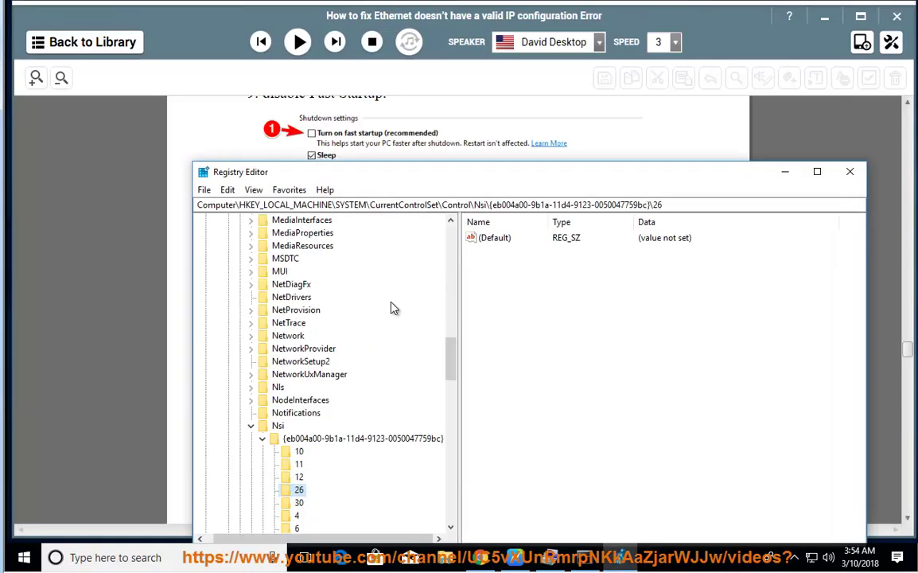
left_click_drag(668, 204, 125, 203)
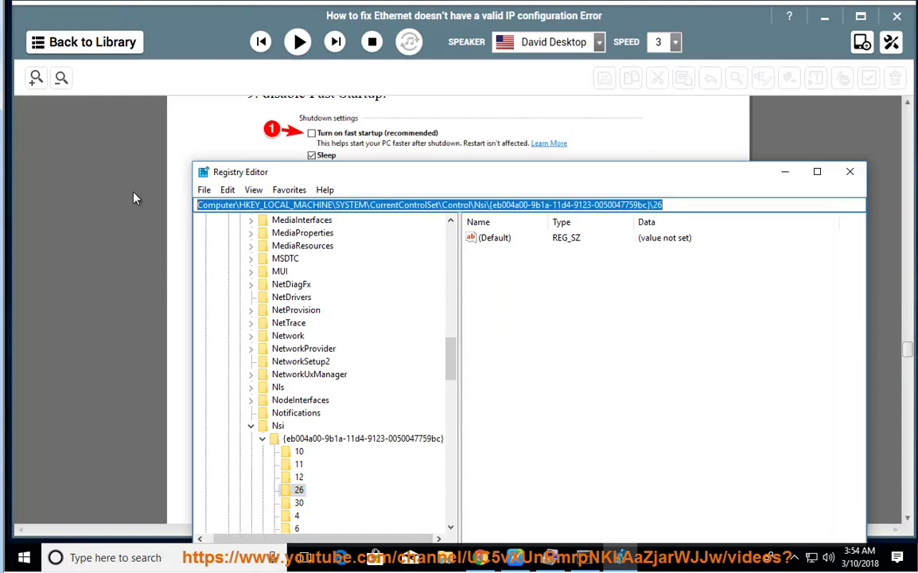
key("Delete")
right_click(297, 205)
left_click(328, 262)
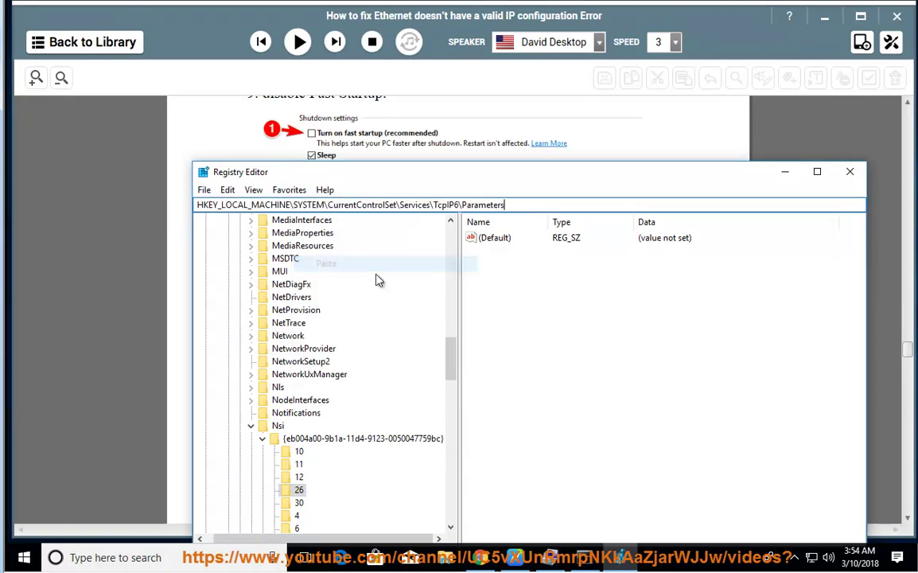
key("Return")
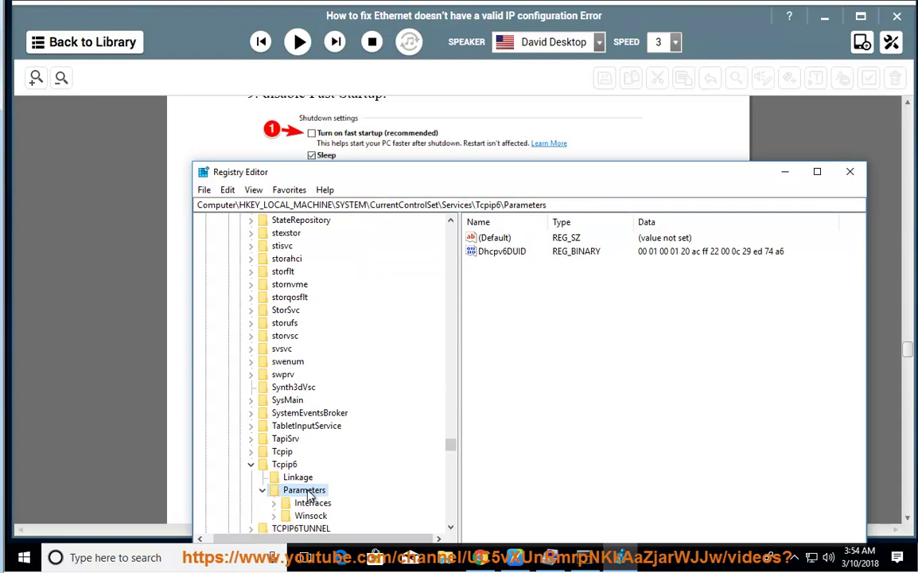
- Create a new DWORD (32-bit) value named DisabledComponents, copying the name from the tutorial
right_click(506, 285)
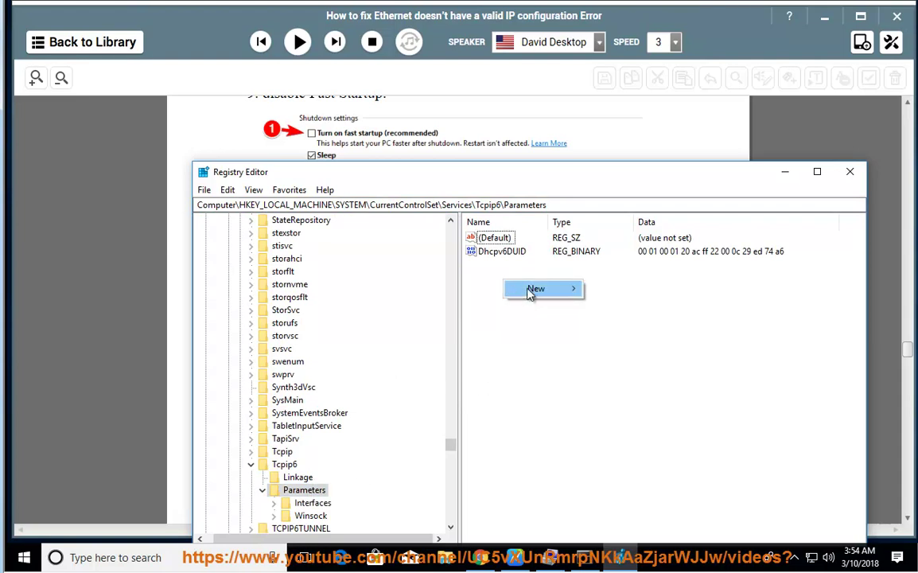
mouse_move(537, 289)
left_click(646, 341)
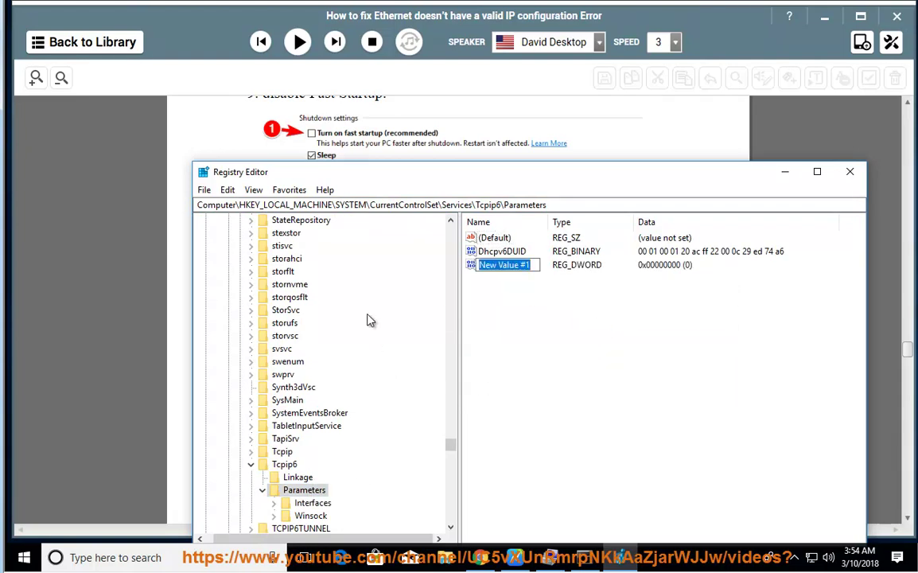
left_click(174, 369)
double_click(333, 406)
right_click(334, 406)
left_click(358, 300)
left_click(623, 557)
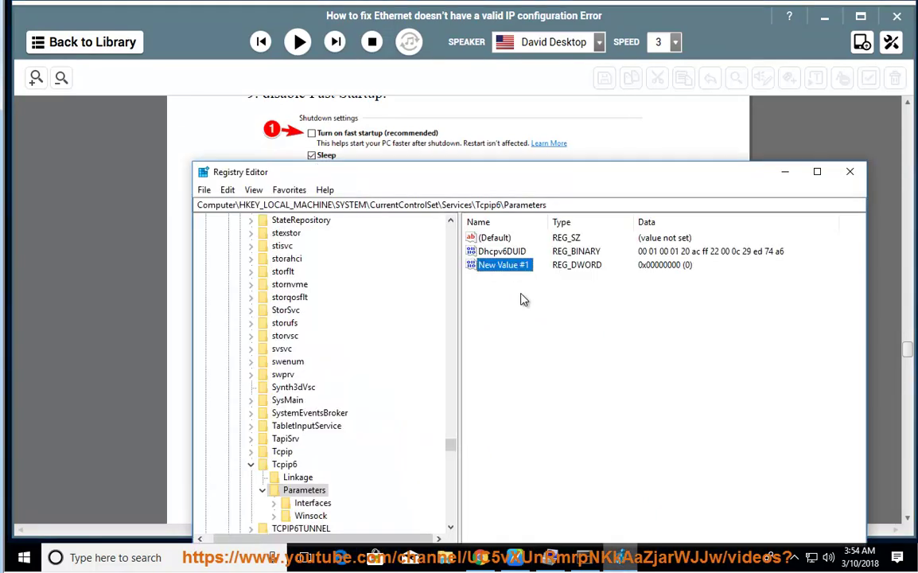
right_click(504, 270)
left_click(537, 324)
key("Return")
key("Return")
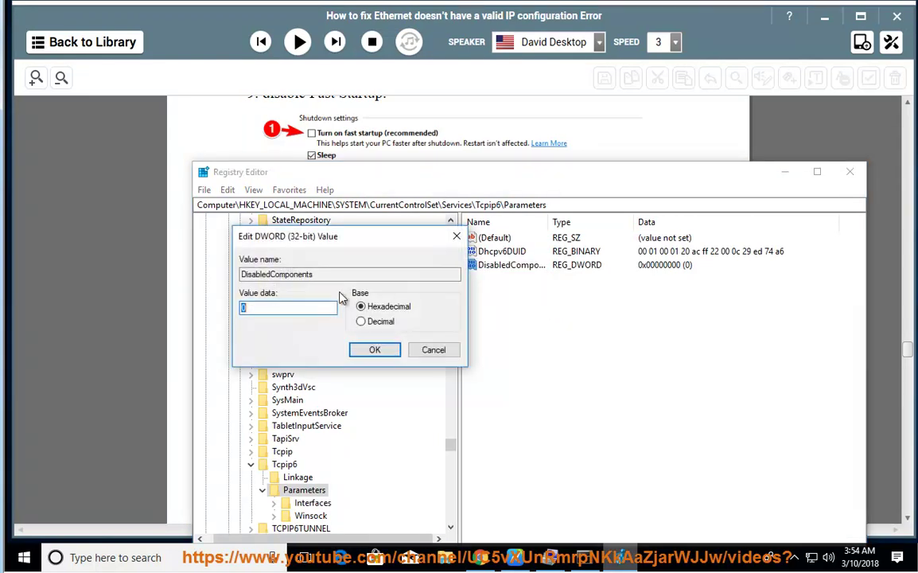
- Set DisabledComponents' data to ffffffff, copied from the tutorial
left_click(180, 351)
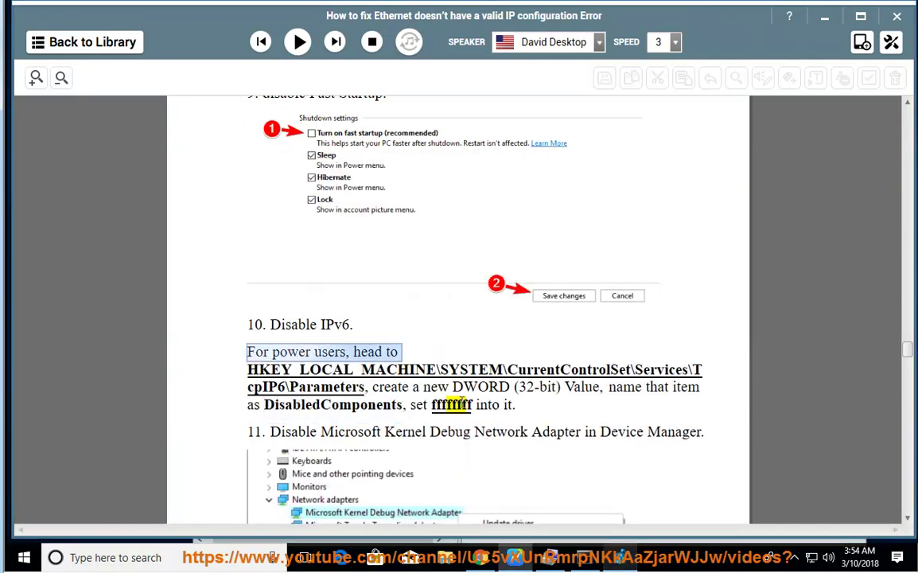
double_click(465, 404)
right_click(465, 404)
left_click(502, 338)
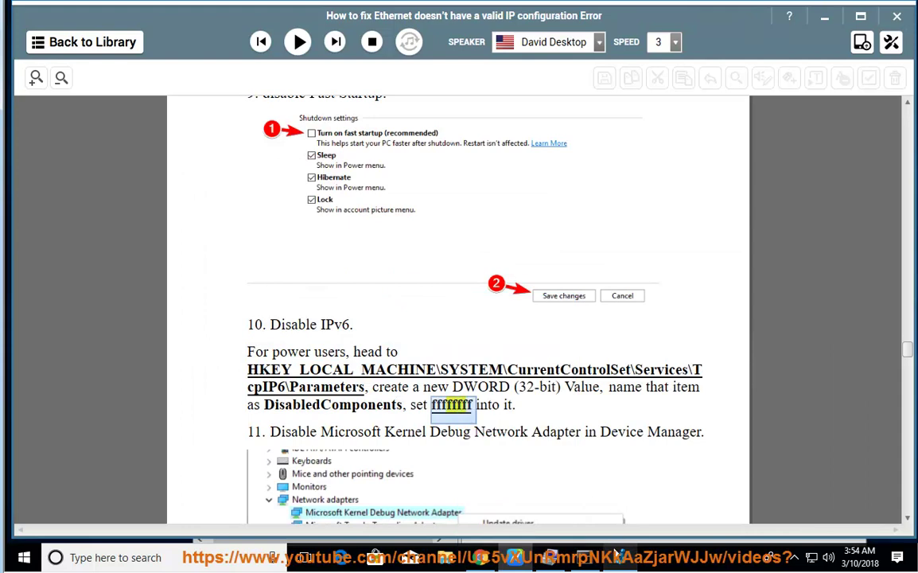
left_click(616, 551)
key("ctrl+v")
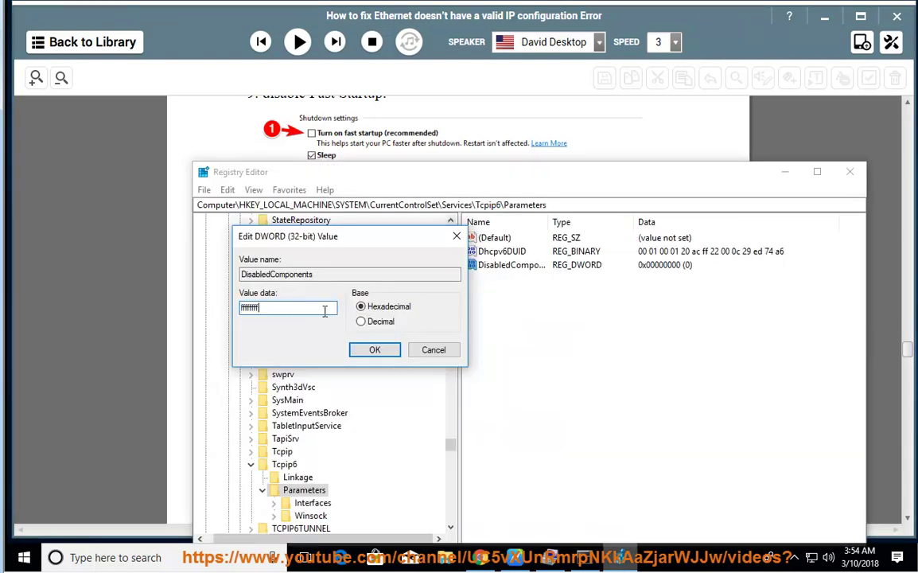
left_click_drag(319, 237, 552, 291)
double_click(515, 364)
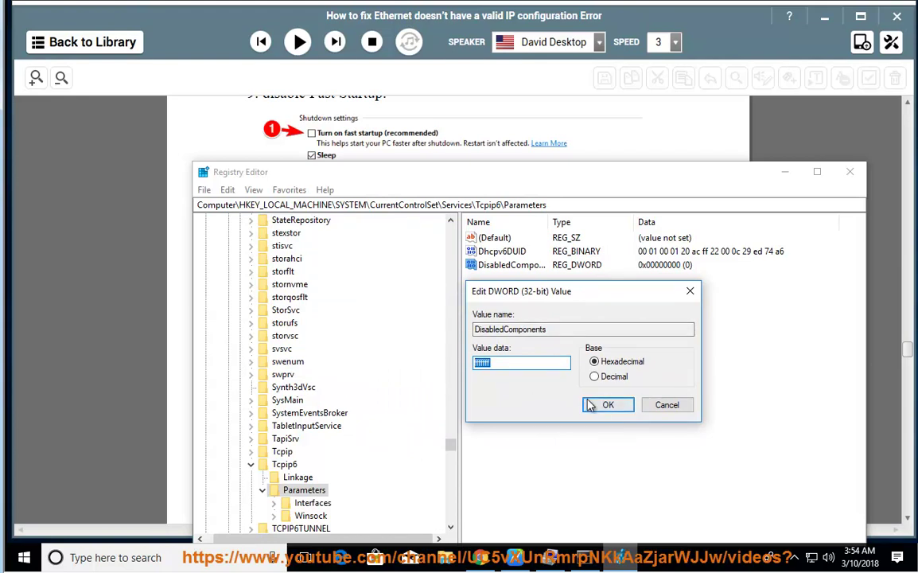
left_click(608, 405)
- Delete the DisabledComponents value and minimize Registry Editor
left_click(523, 267)
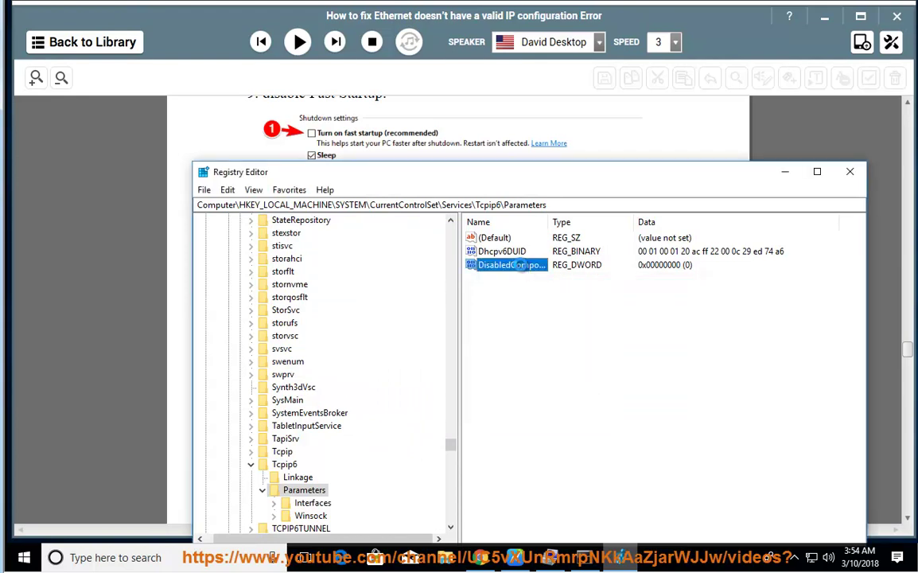
key("Delete")
left_click(571, 279)
left_click(785, 171)
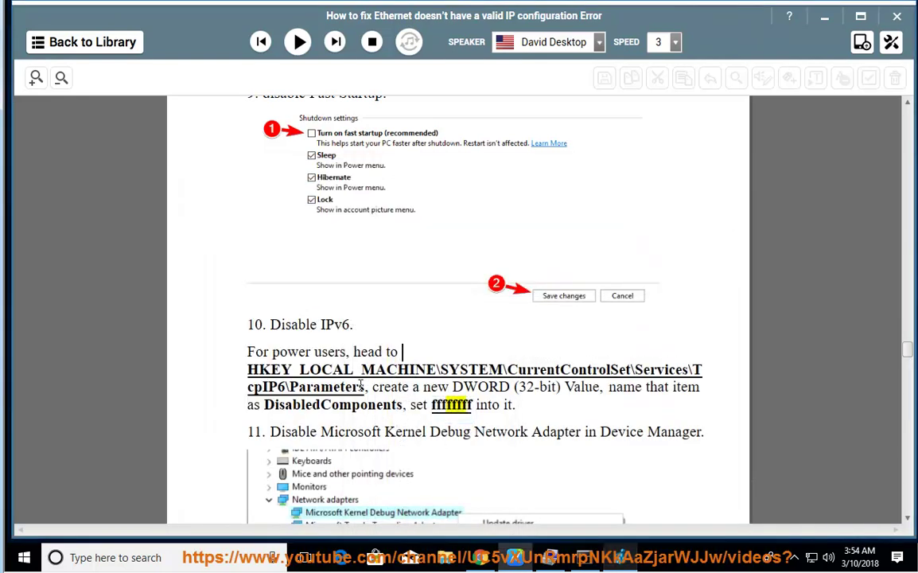
- Read steps 11 and 12 aloud, then select the line about configuring the networking controller
left_click(298, 42)
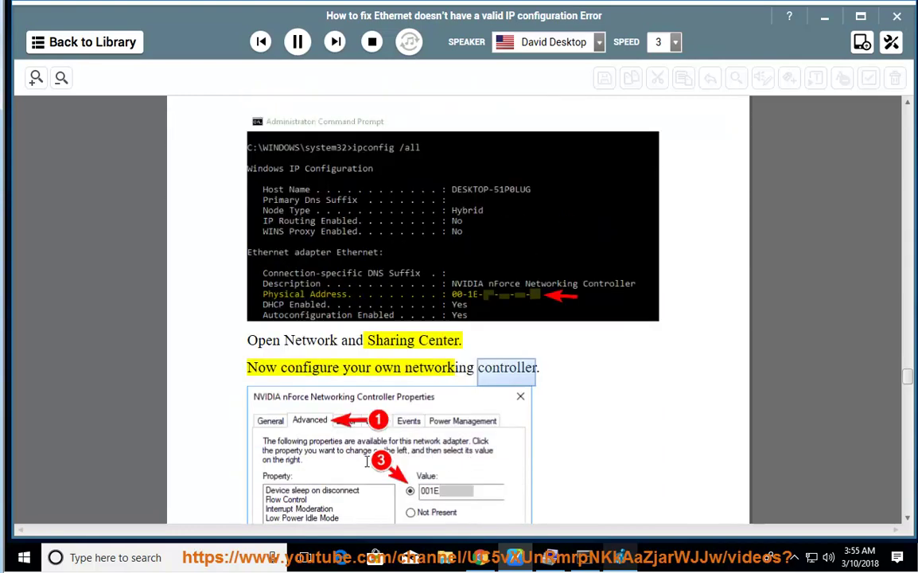
left_click(298, 41)
scroll(580, 390, "up", 3)
left_click_drag(560, 289, 229, 287)
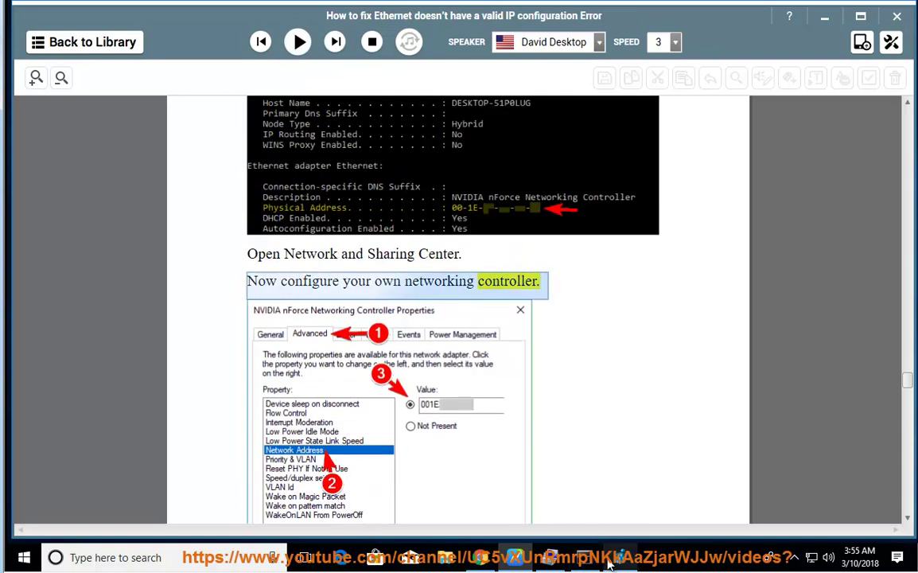
- Search for Control Panel and navigate to Network and Internet's Network and Sharing Center
left_click(163, 558)
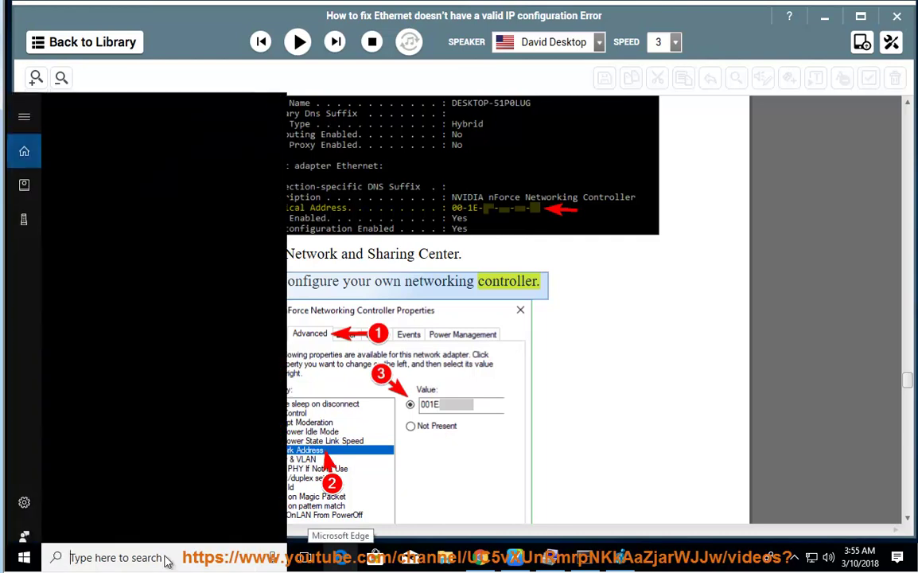
type("CON")
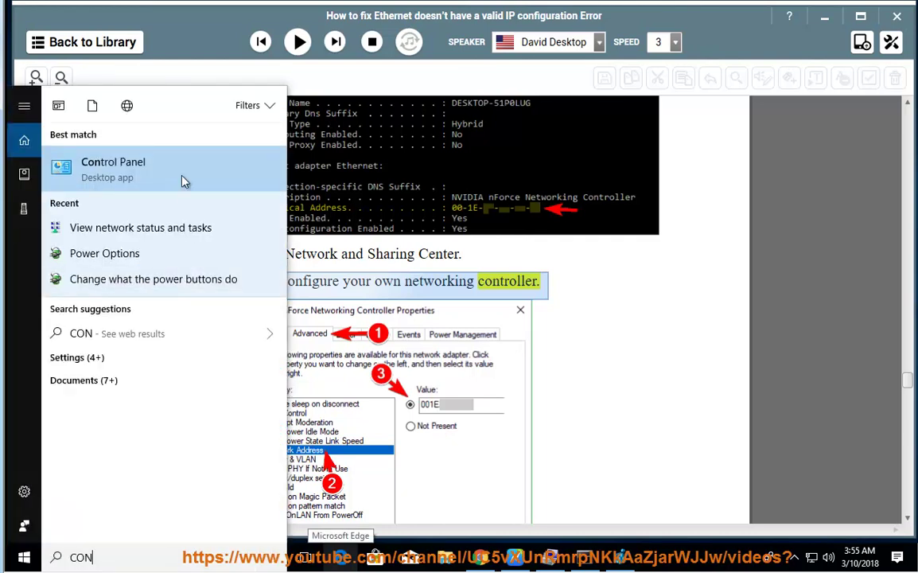
left_click(182, 169)
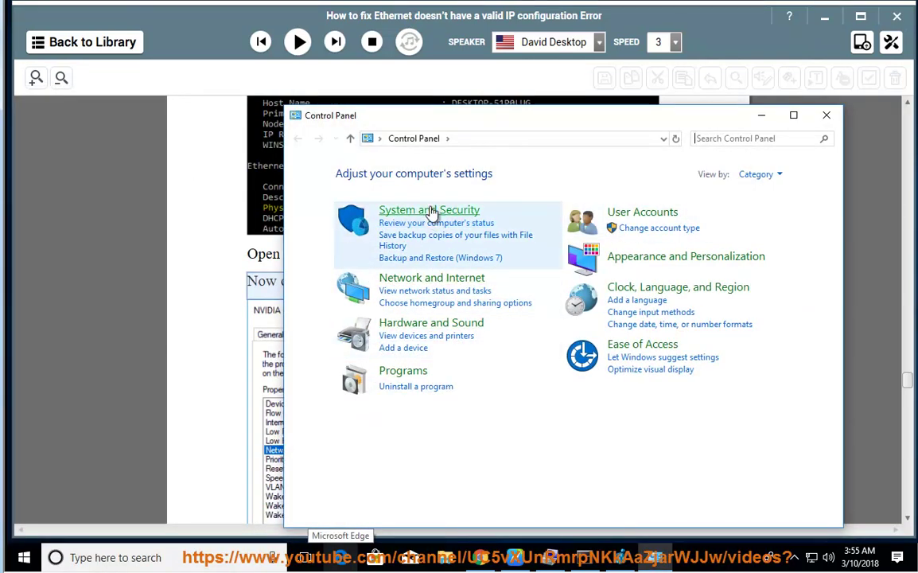
left_click(430, 210)
left_click(295, 116)
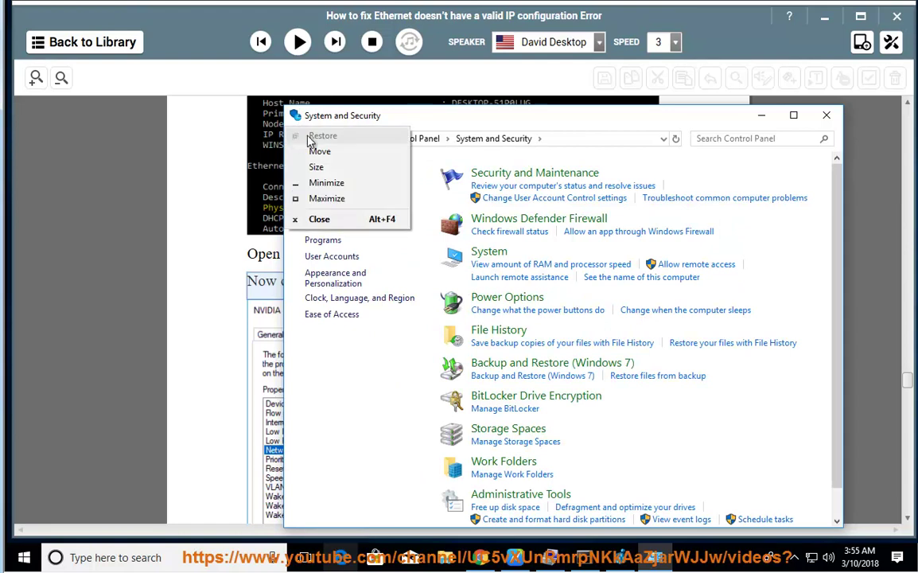
key("Escape")
left_click(298, 141)
left_click(432, 278)
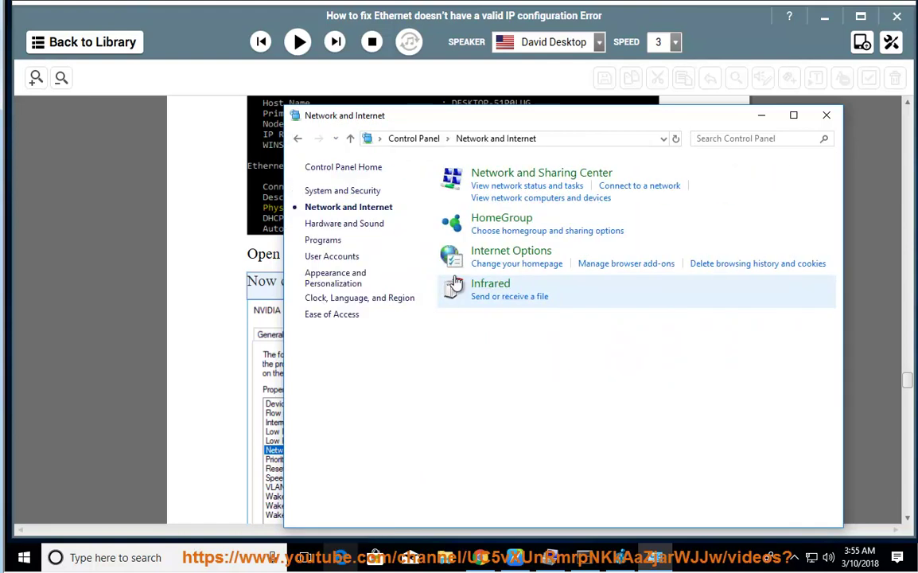
left_click(500, 190)
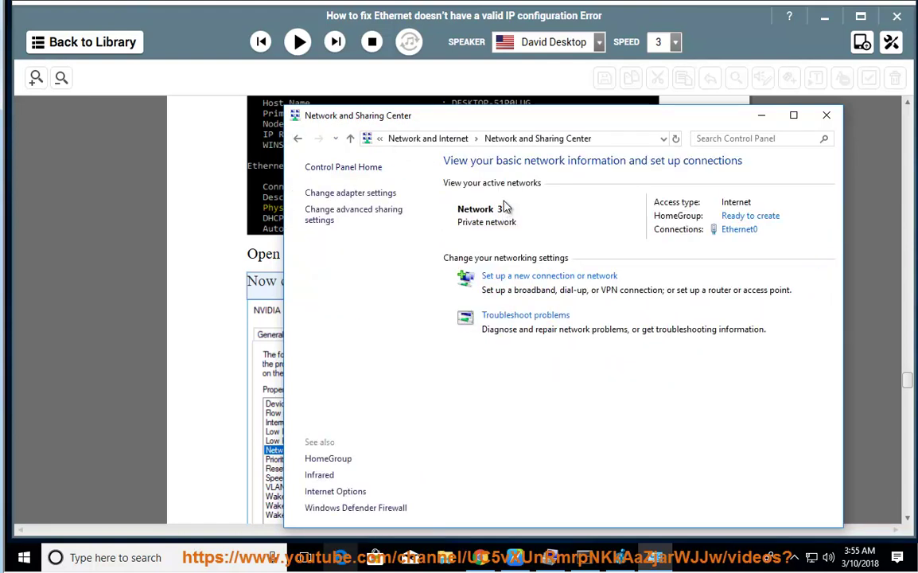
- Show the Intel 82574L adapter's Advanced properties next to the Ethernet0 status and properties
left_click(739, 229)
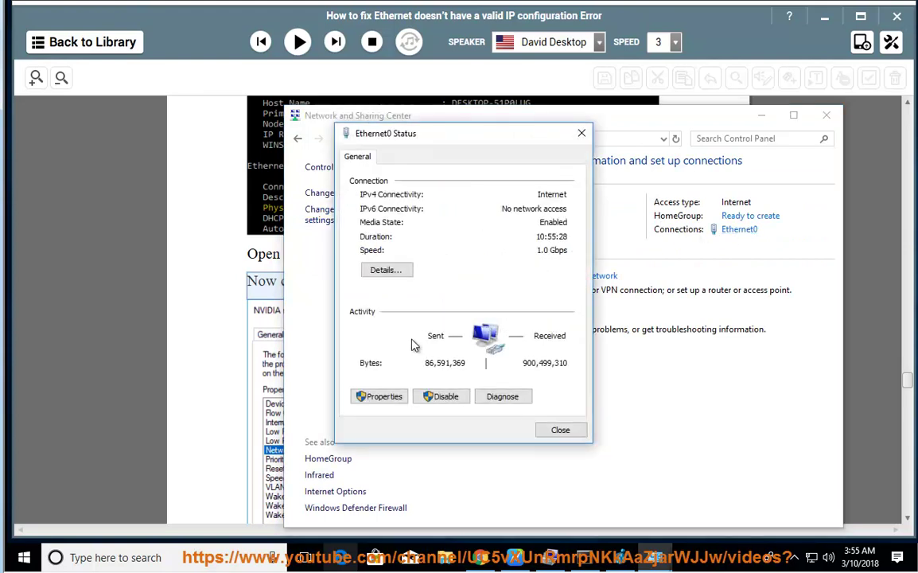
left_click(382, 396)
left_click_drag(483, 151, 747, 139)
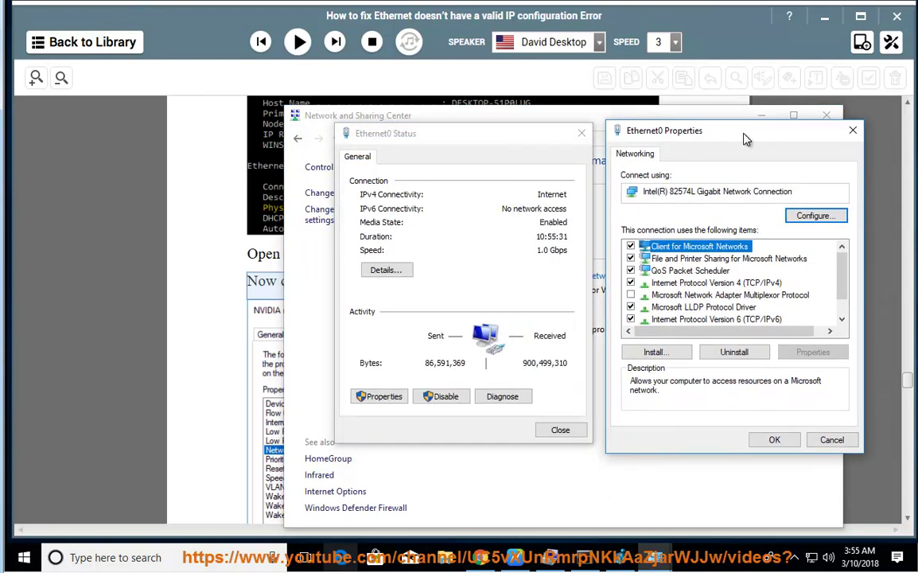
left_click(811, 216)
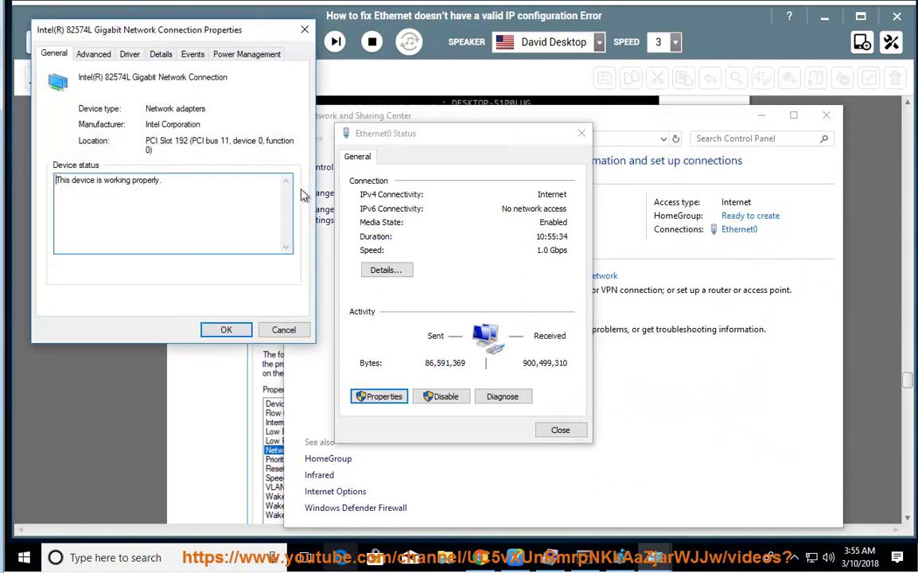
left_click_drag(132, 29, 692, 136)
left_click(655, 162)
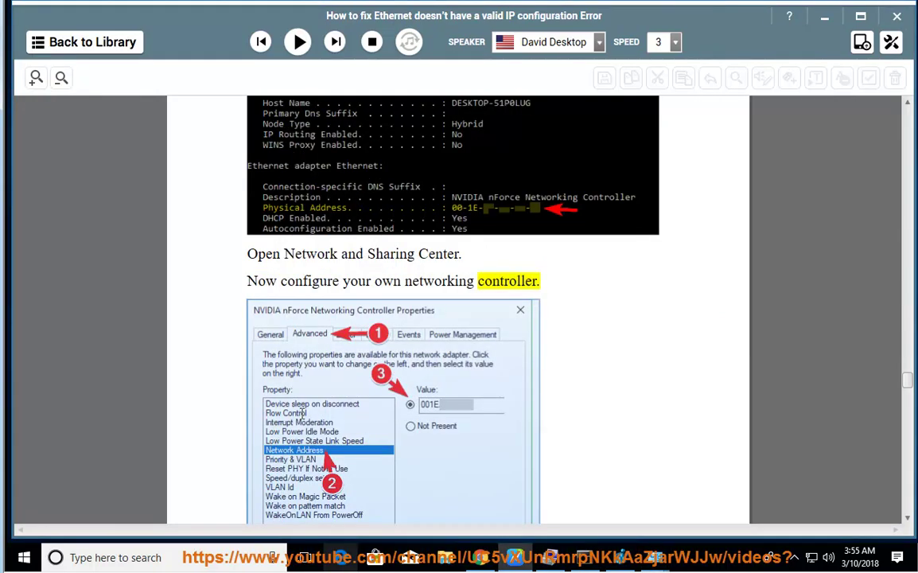
- Scroll the guide past step 15, return to step 13 (Enable DHCP Client), and bring up Computer Management
scroll(623, 418, "down", 5)
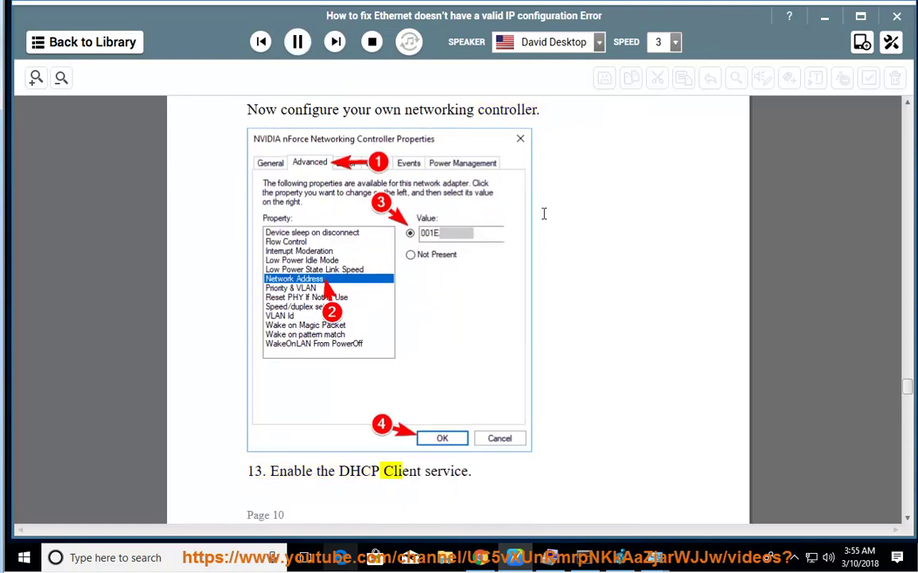
scroll(625, 379, "down", 3)
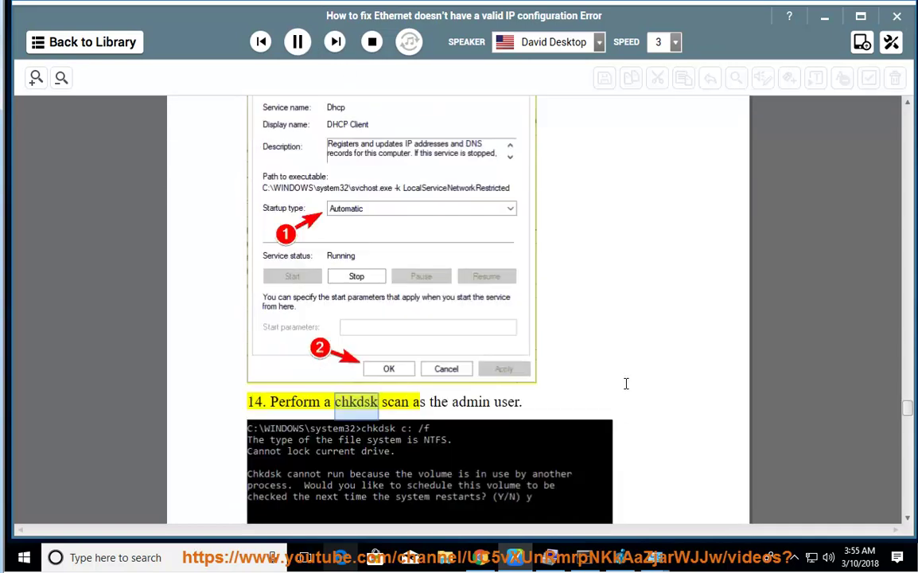
scroll(413, 388, "down", 2)
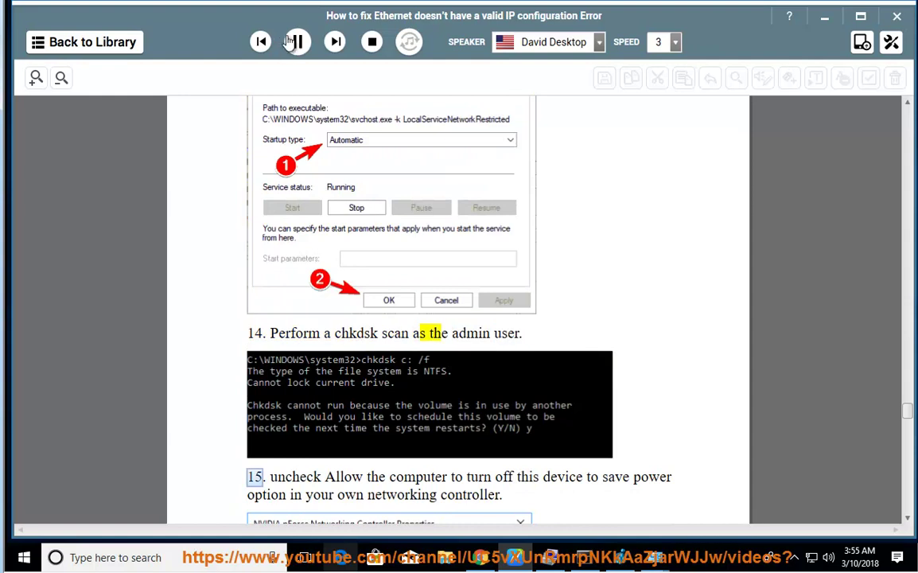
scroll(426, 237, "up", 10)
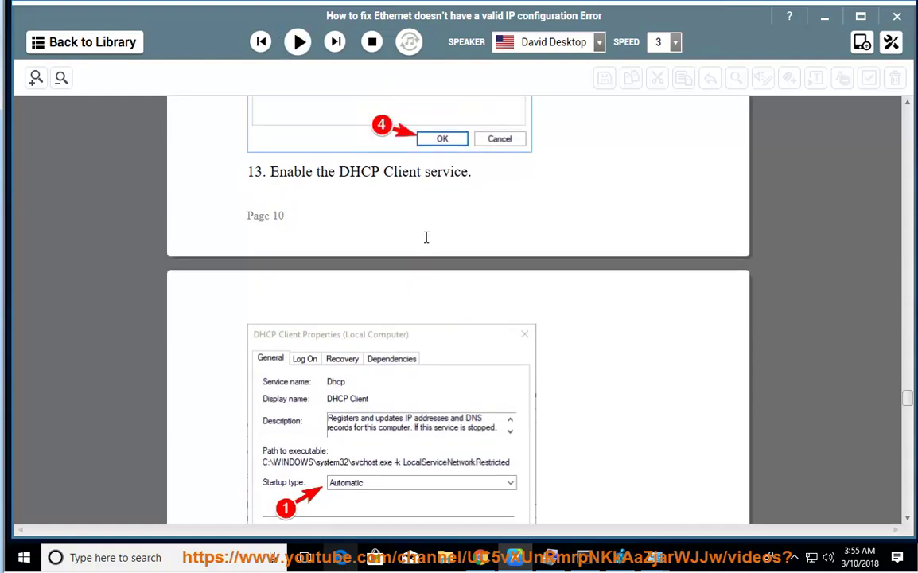
left_click(250, 247)
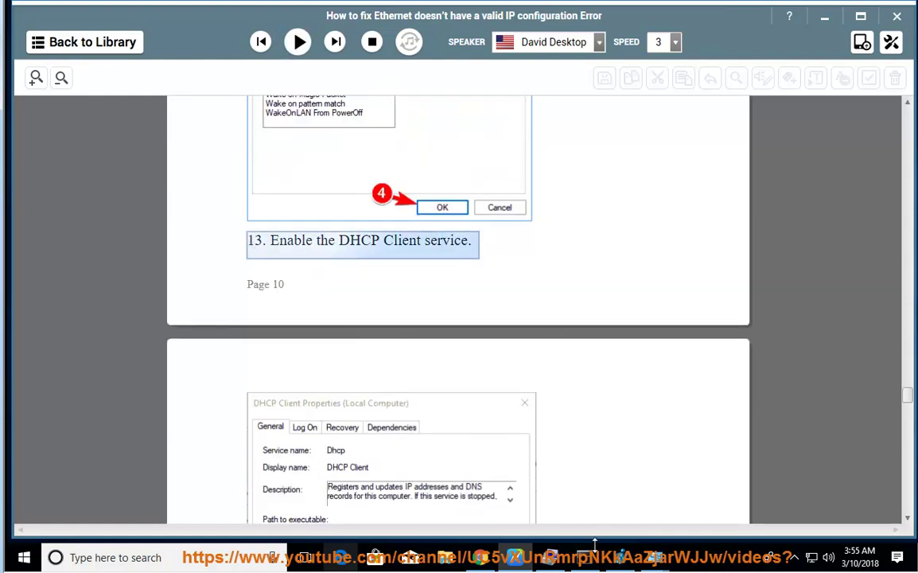
left_click(587, 556)
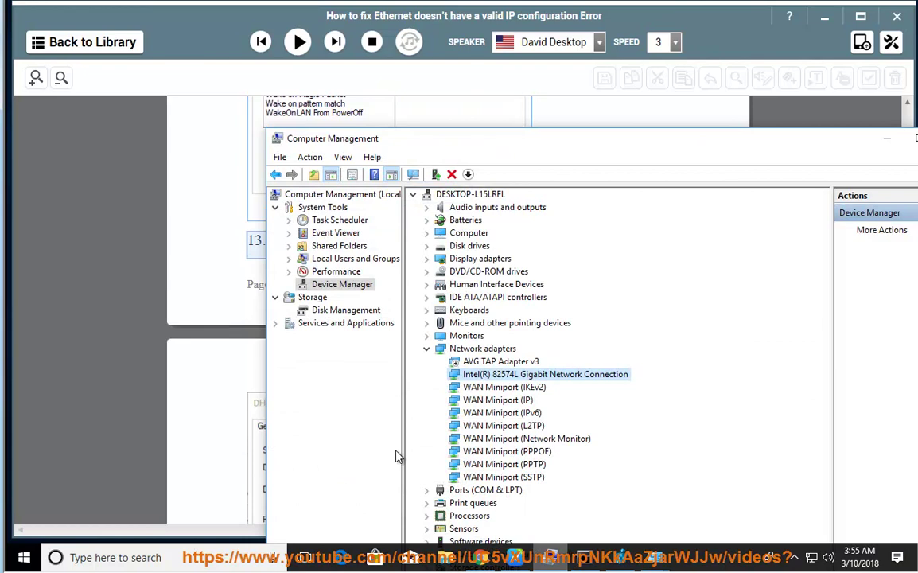
- Open the Services list under Services and Applications and jump to the D entries
left_click(276, 323)
left_click(326, 336)
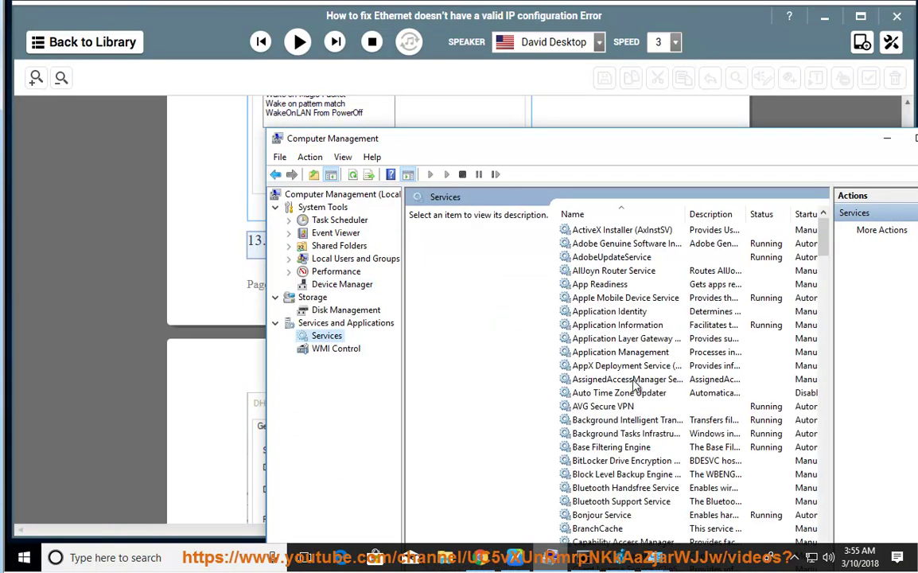
left_click(625, 392)
key("d")
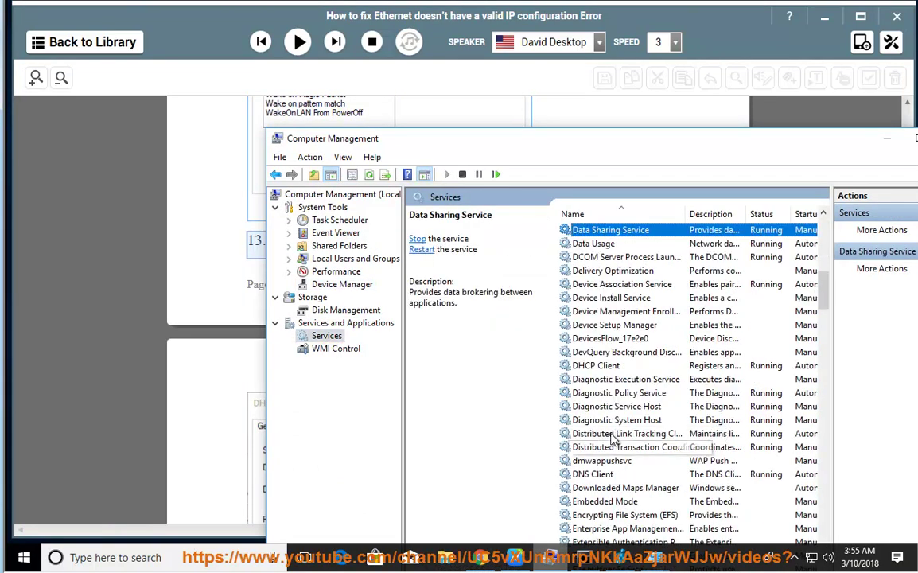
double_click(593, 474)
key("Escape")
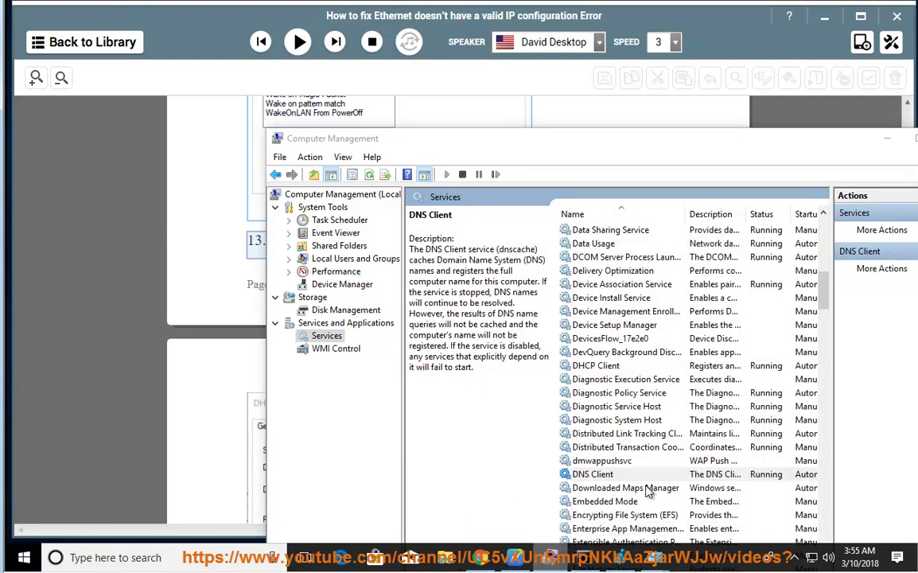
- Confirm the DHCP Client service is Running with Automatic startup, then return to the tutorial
left_click(618, 367)
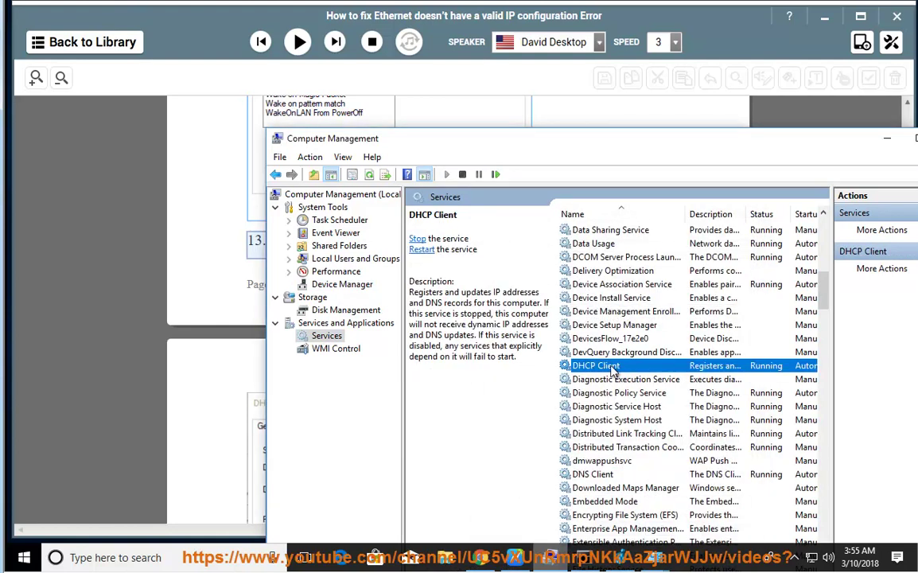
double_click(613, 367)
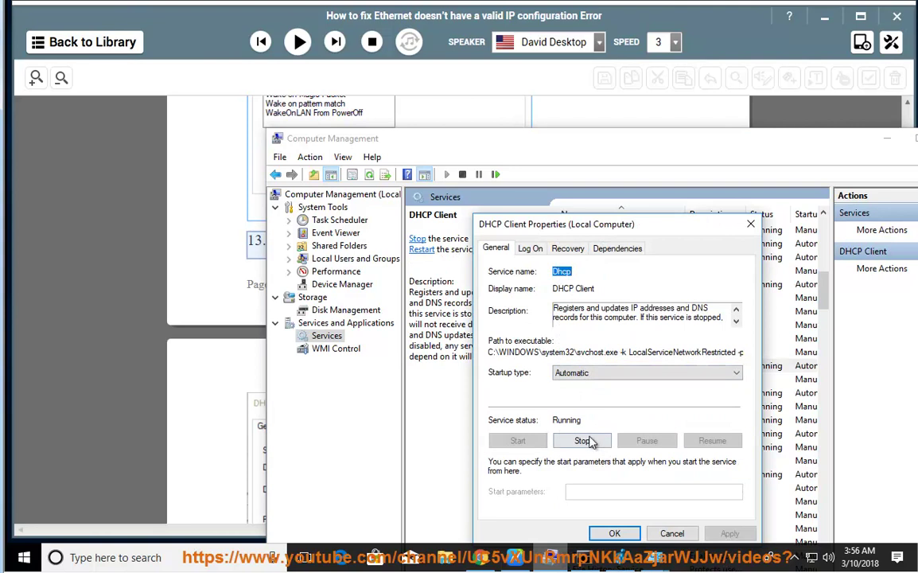
left_click(685, 536)
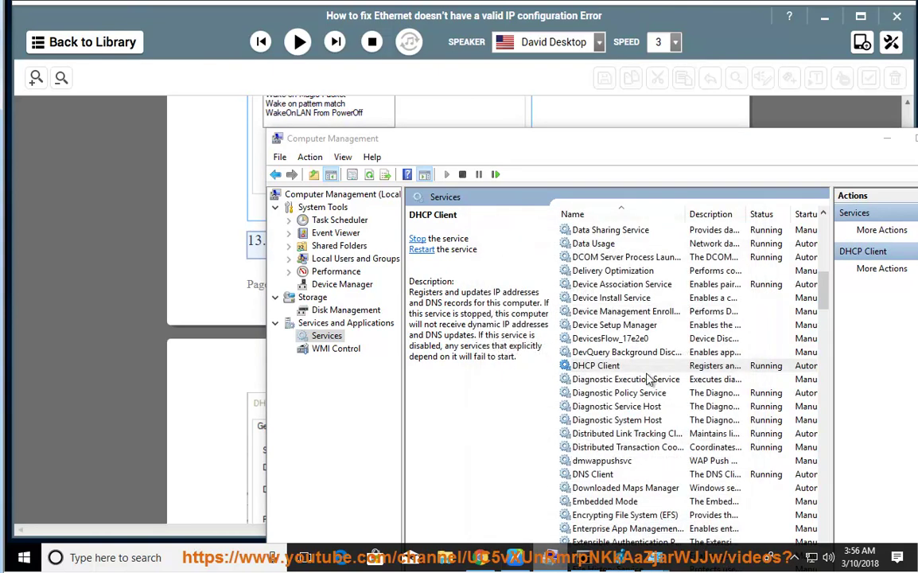
left_click(648, 368)
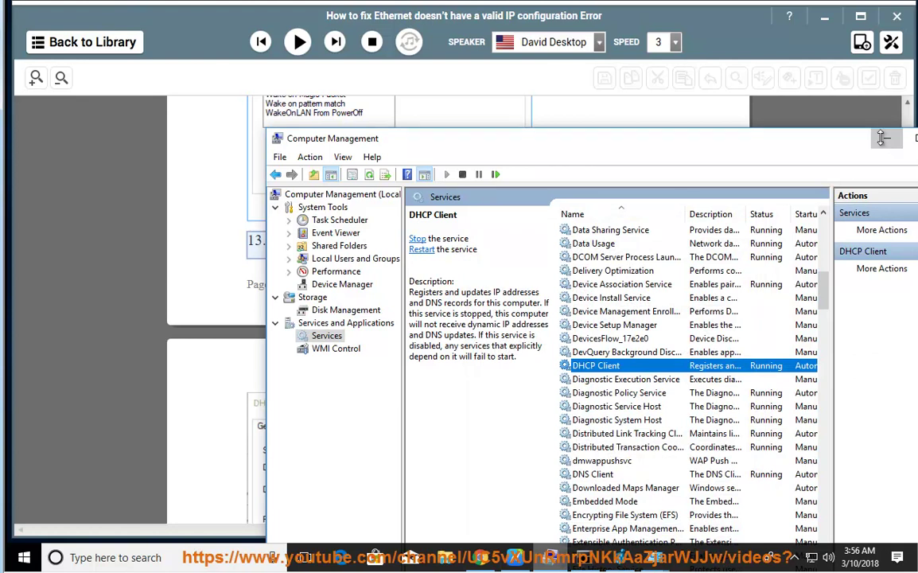
left_click(796, 120)
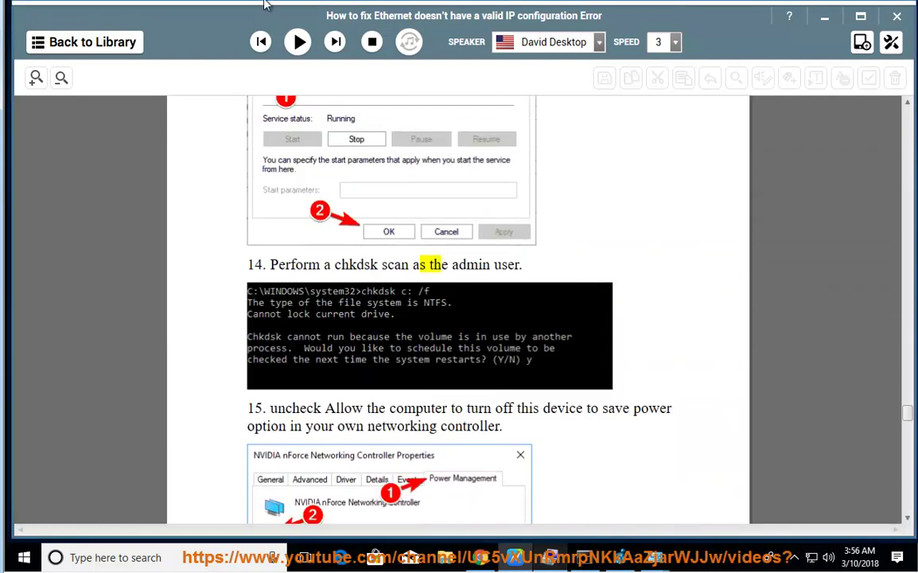
- Read steps 14–16 aloud and pause at step 17 on Nsi key permissions
left_click(297, 43)
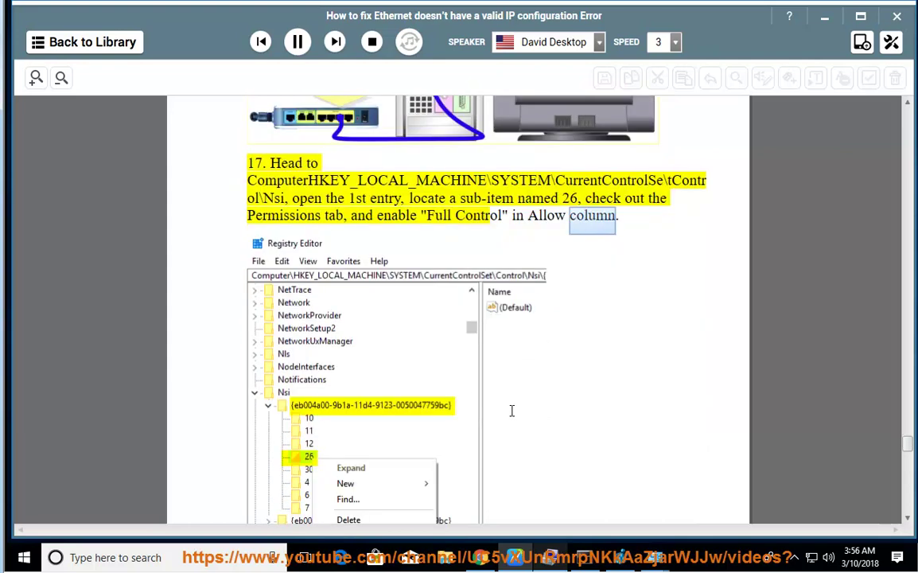
key("space")
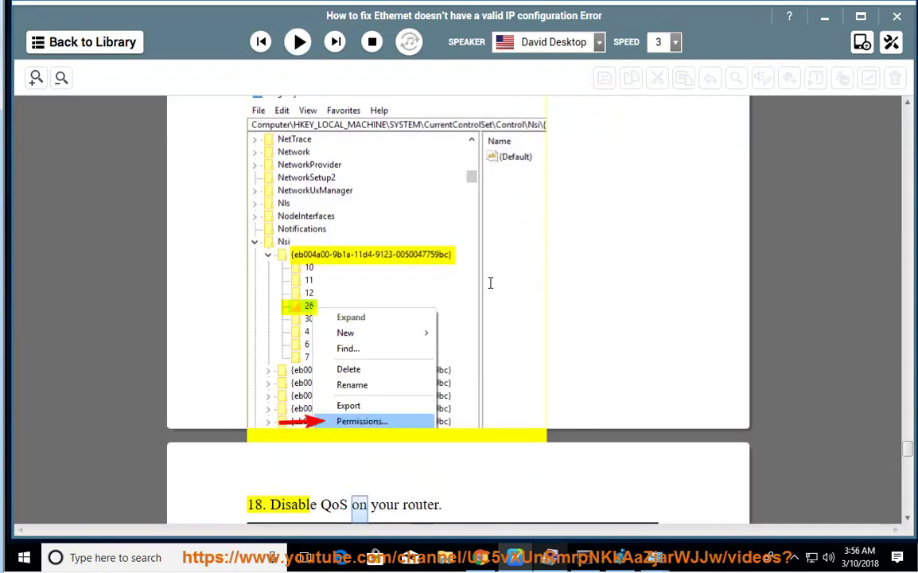
scroll(364, 181, "up", 2)
double_click(289, 150)
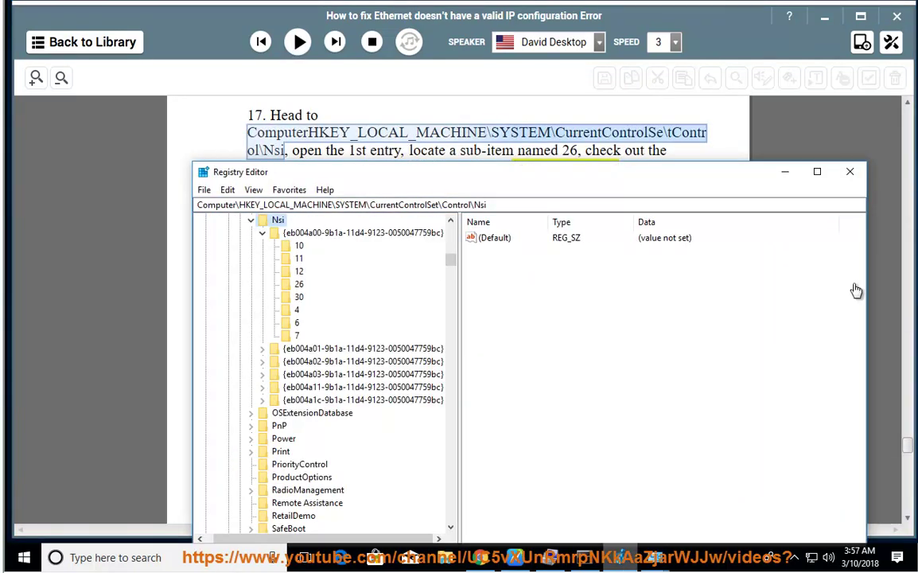
left_click_drag(487, 204, 153, 207)
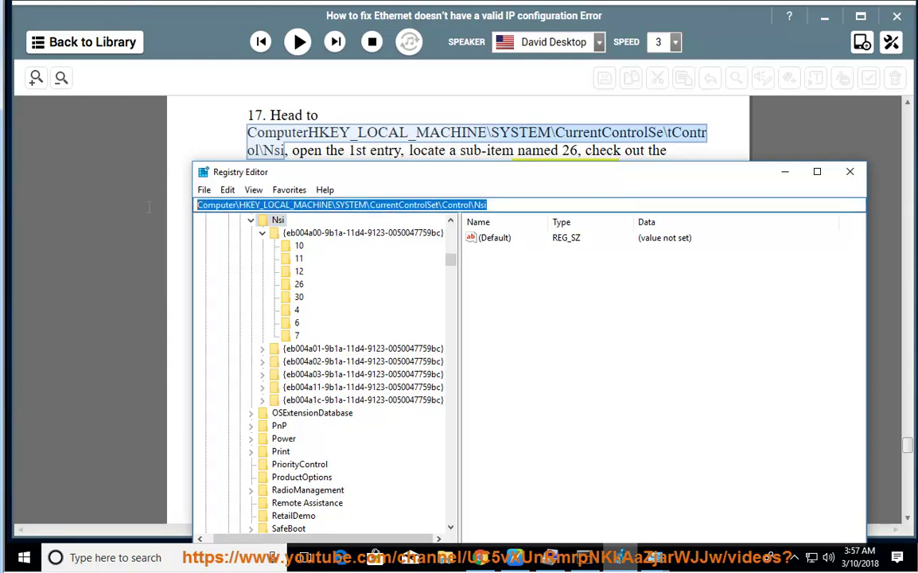
left_click(278, 221)
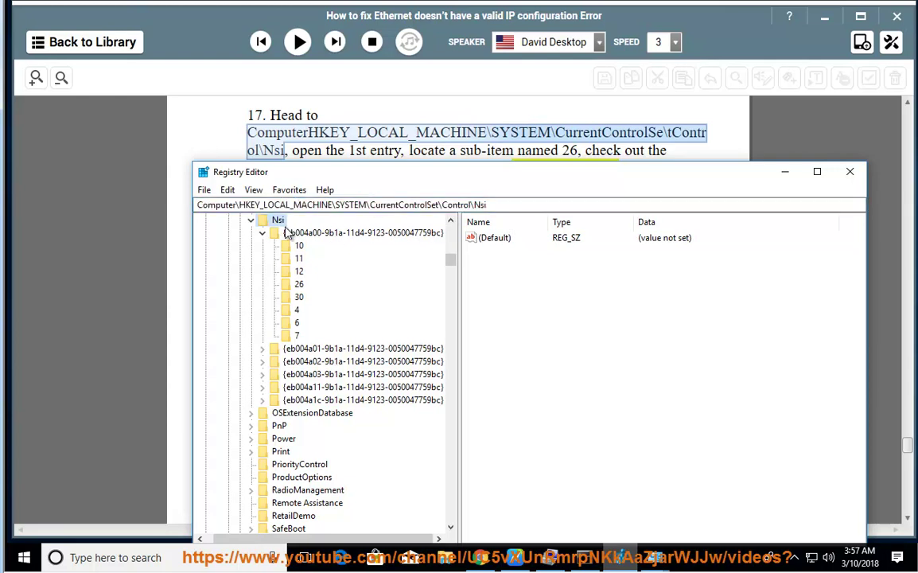
left_click(299, 234)
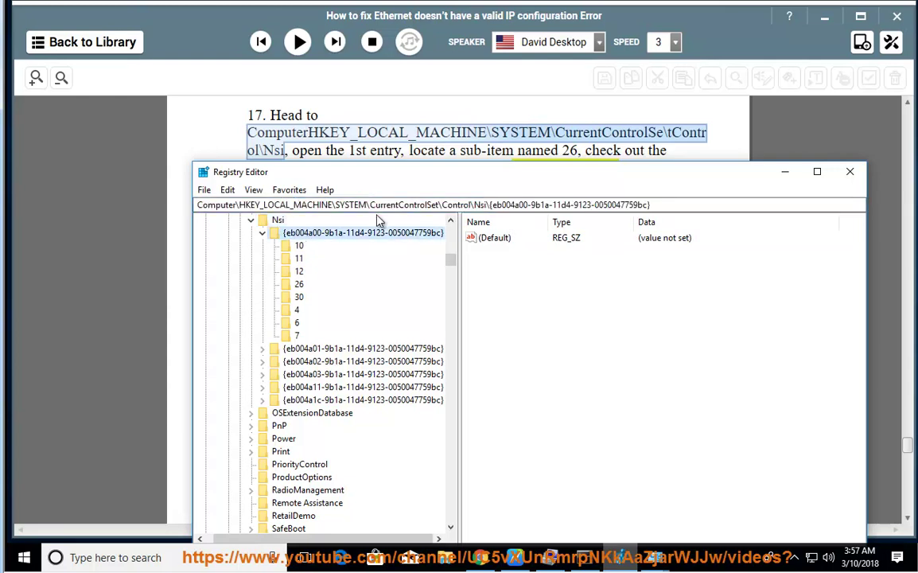
left_click(303, 285)
- Grant Everyone Full Control in key 26's permissions
right_click(300, 289)
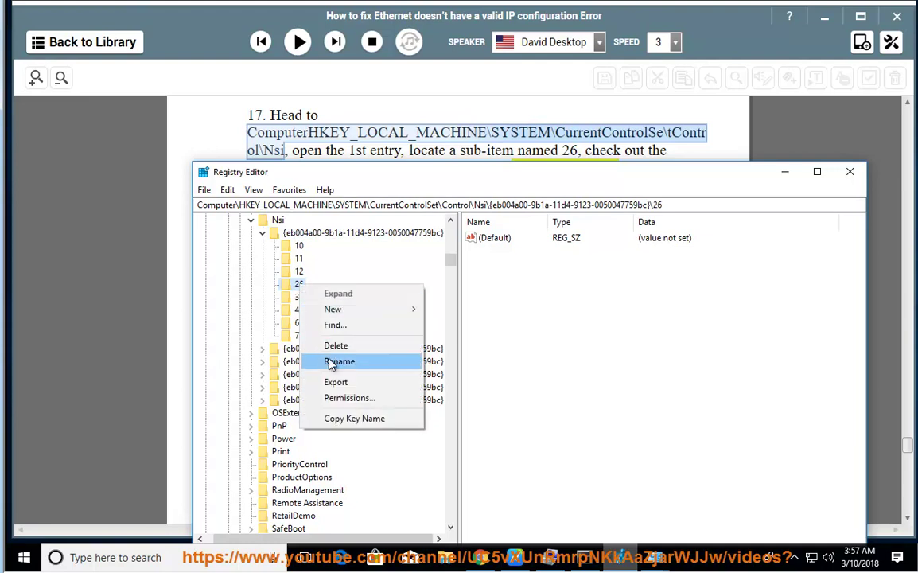
left_click(364, 406)
left_click_drag(352, 216, 606, 255)
left_click(643, 436)
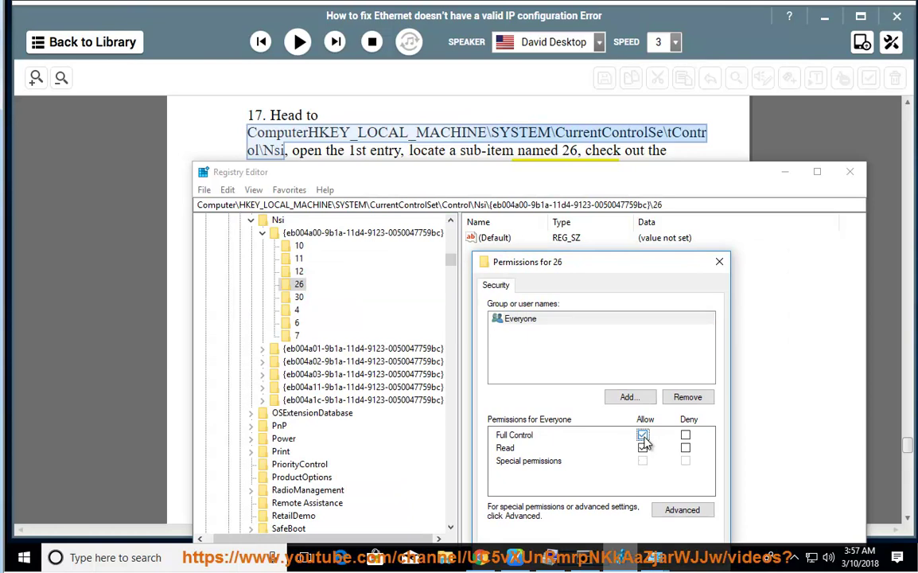
left_click_drag(641, 266, 817, 195)
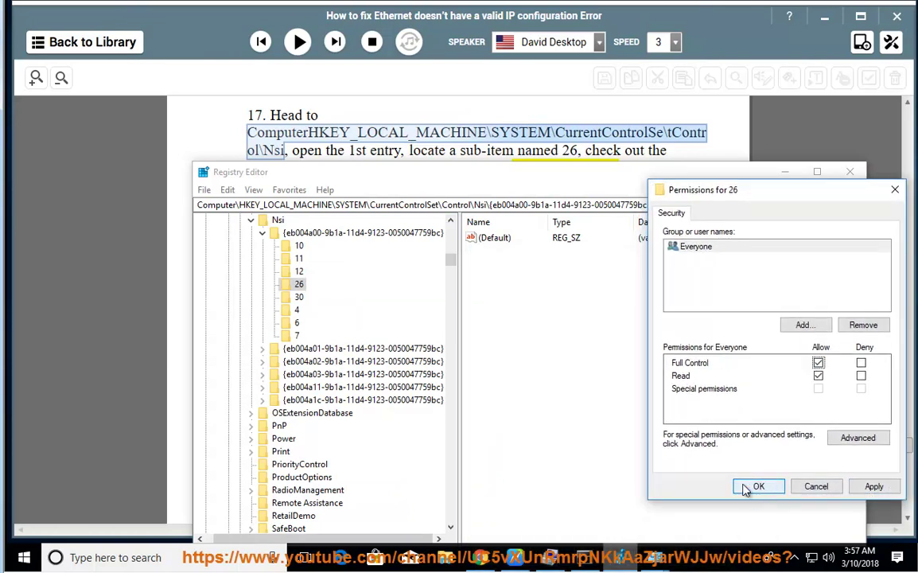
left_click(823, 487)
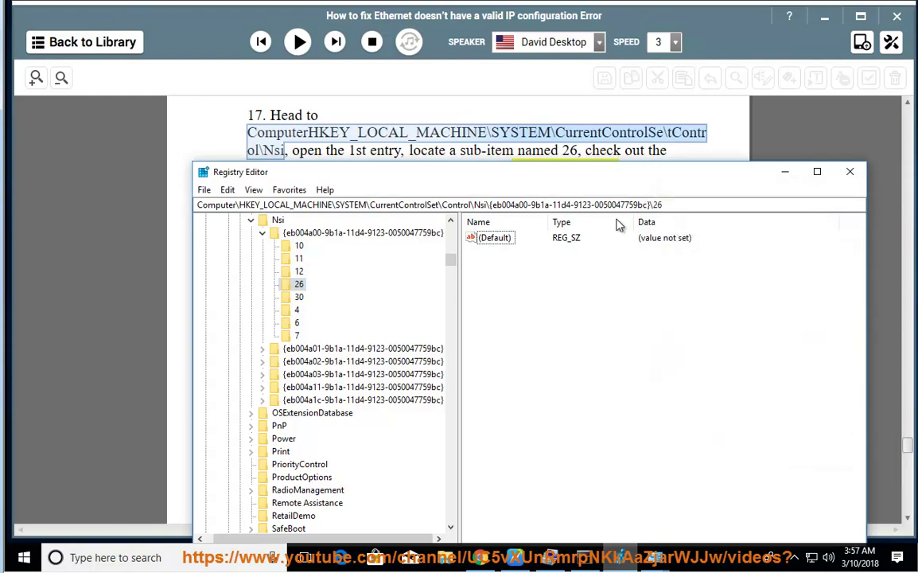
- Minimize Registry Editor and resume reading the tutorial aloud at step 18
left_click_drag(700, 205, 170, 219)
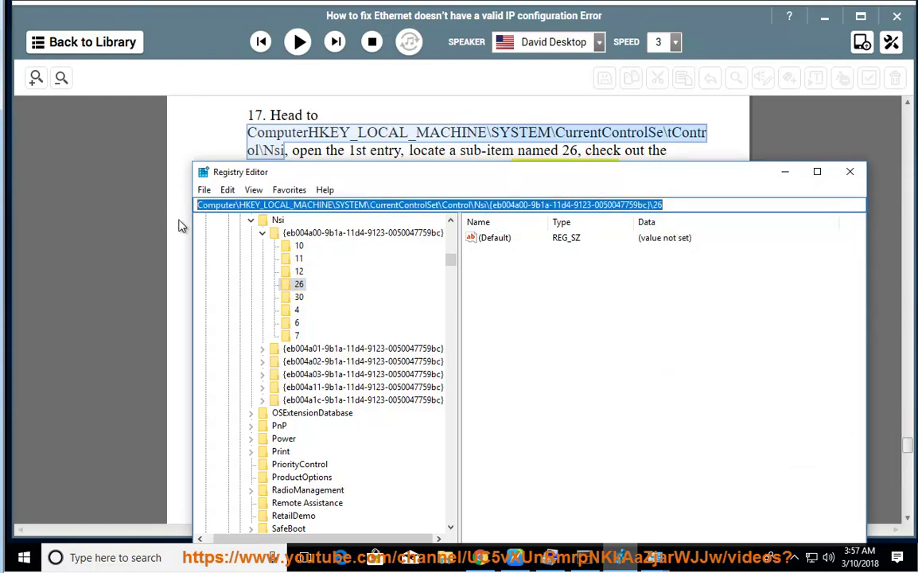
left_click(786, 173)
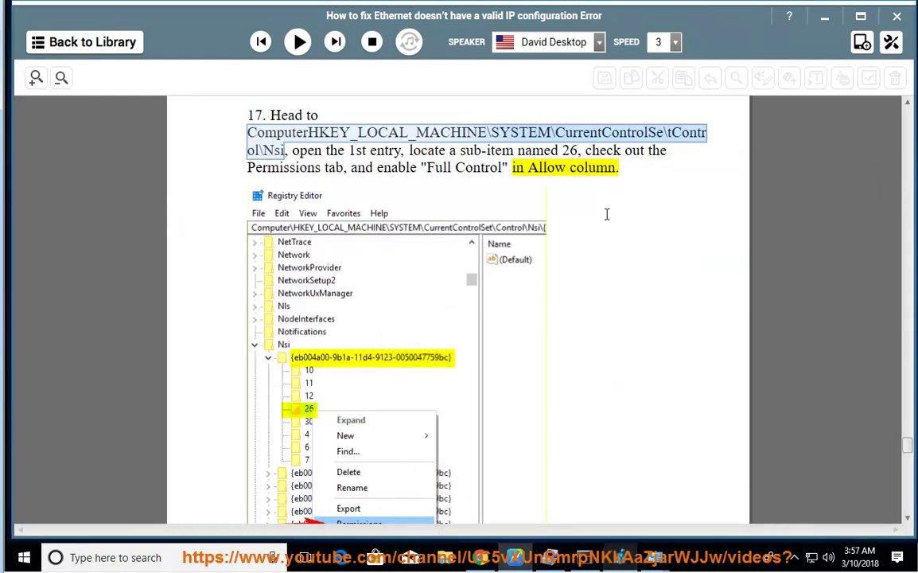
scroll(547, 486, "down", 2)
left_click(299, 41)
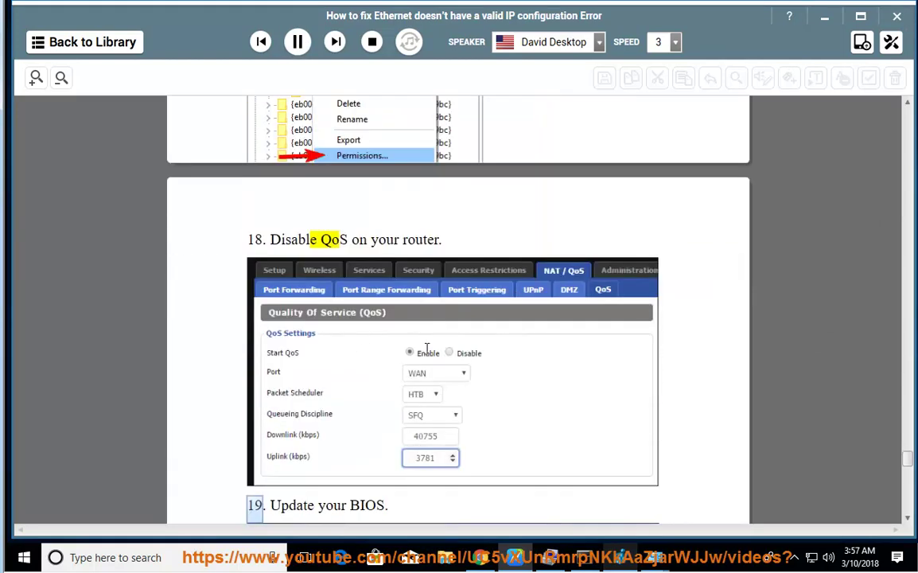